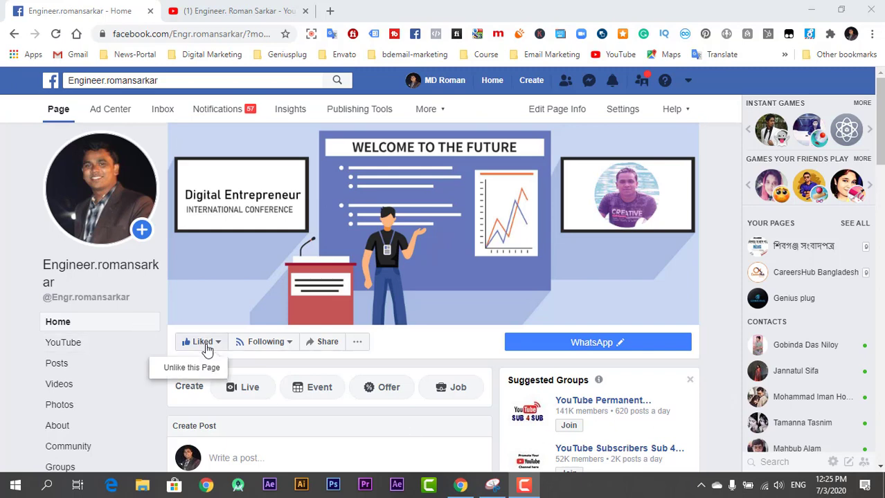
Switch to the YouTube channel page, subscribe to the channel and set its notifications to All.
click(258, 10)
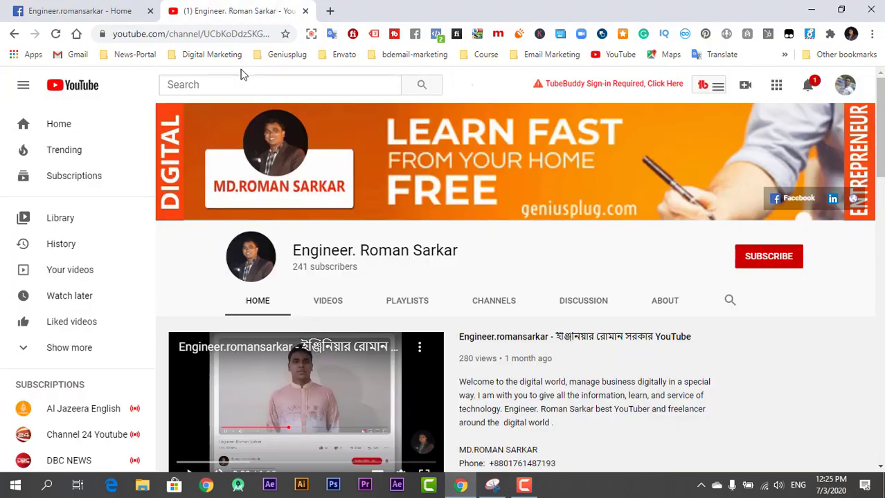
click(769, 257)
click(791, 261)
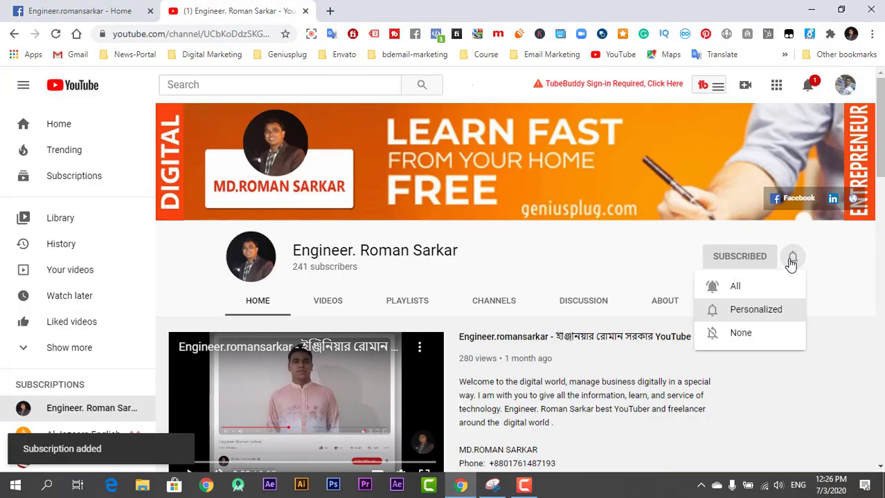
click(738, 288)
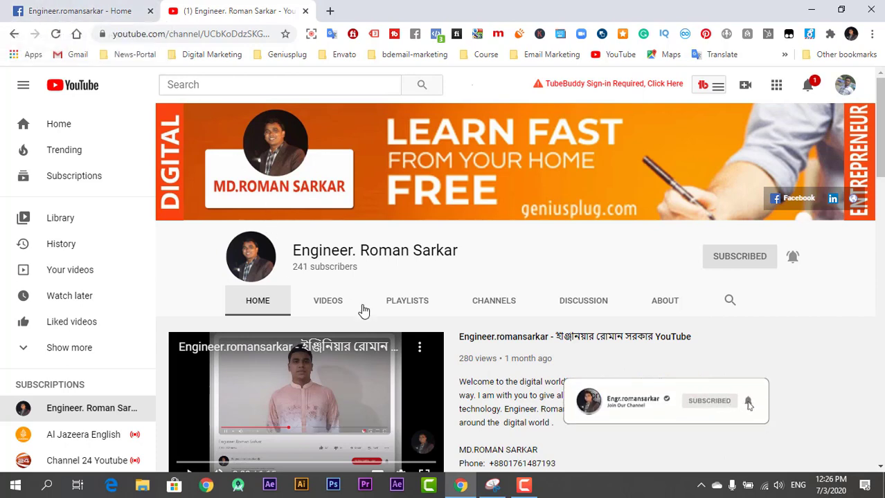
Look through the channel's created playlists.
click(408, 309)
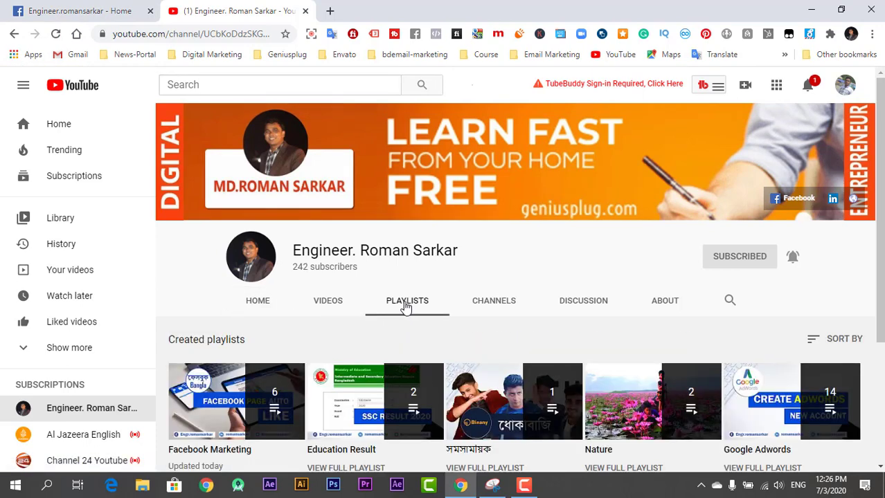
scroll(406, 307, down, 3)
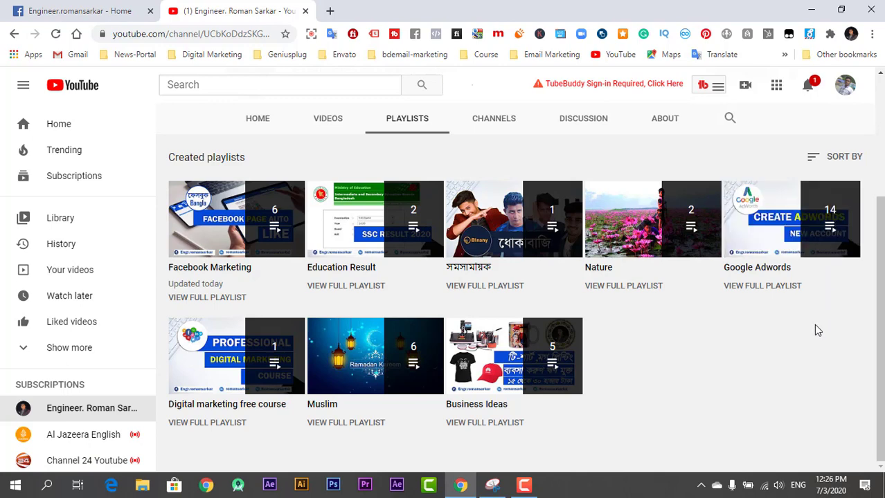
scroll(814, 325, up, 3)
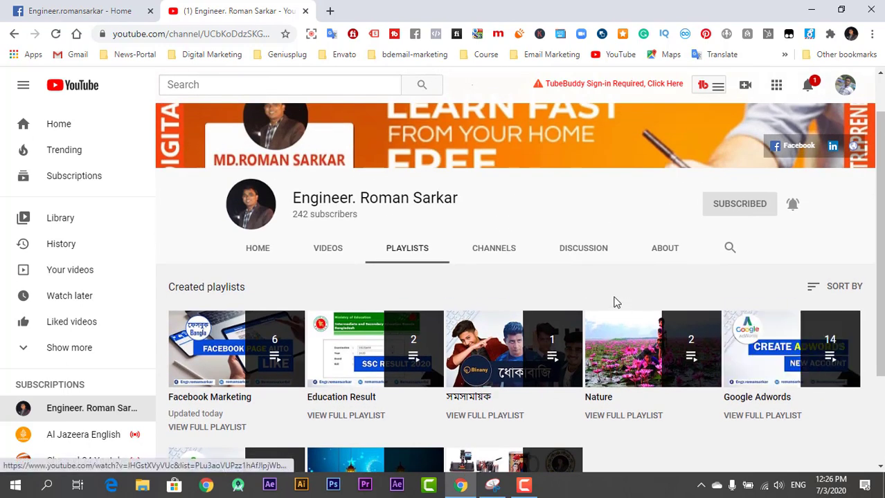
Switch to the Facebook page, find the "Facebook Page Verification Bangla Tutorial" post among its posts and open its boost settings.
click(75, 9)
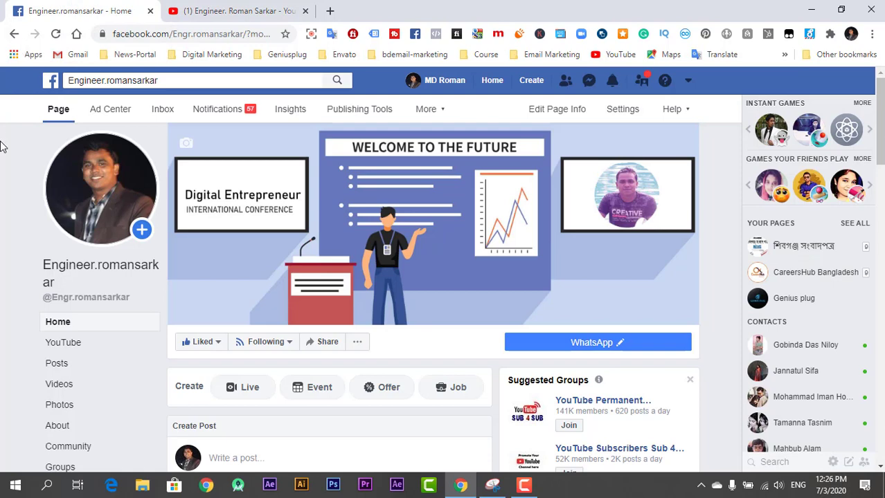
mouse_move(342, 306)
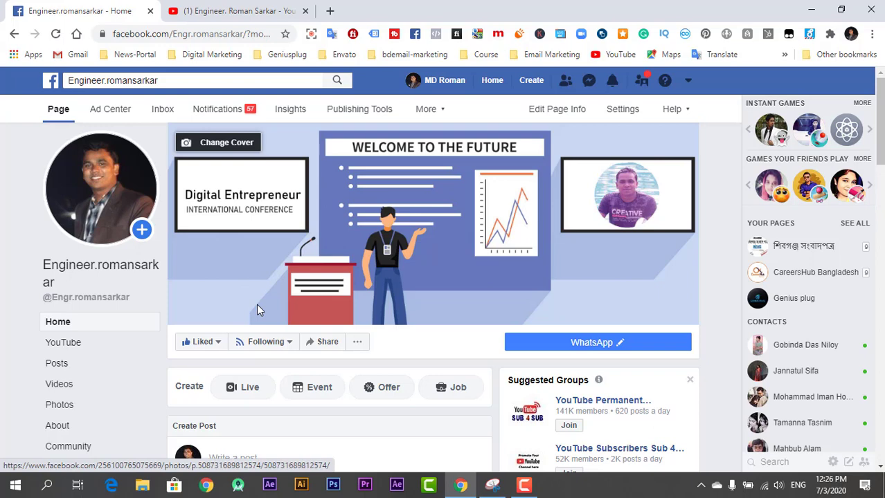
scroll(256, 309, down, 5)
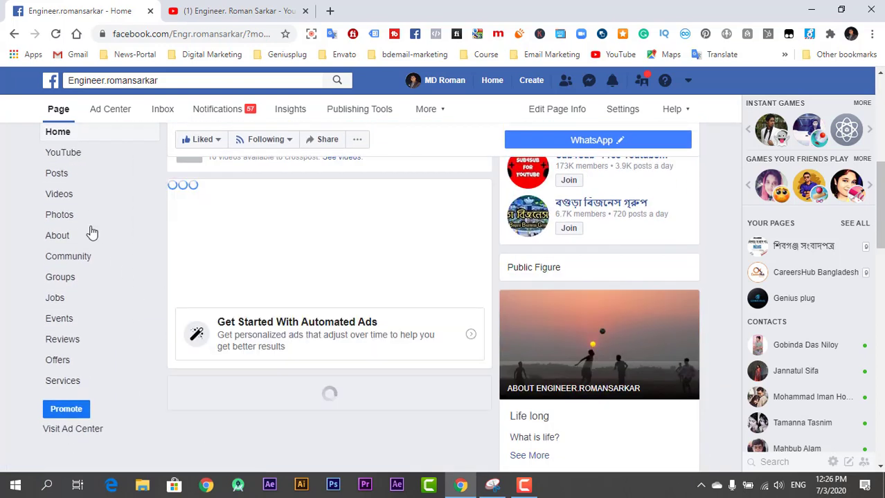
click(68, 179)
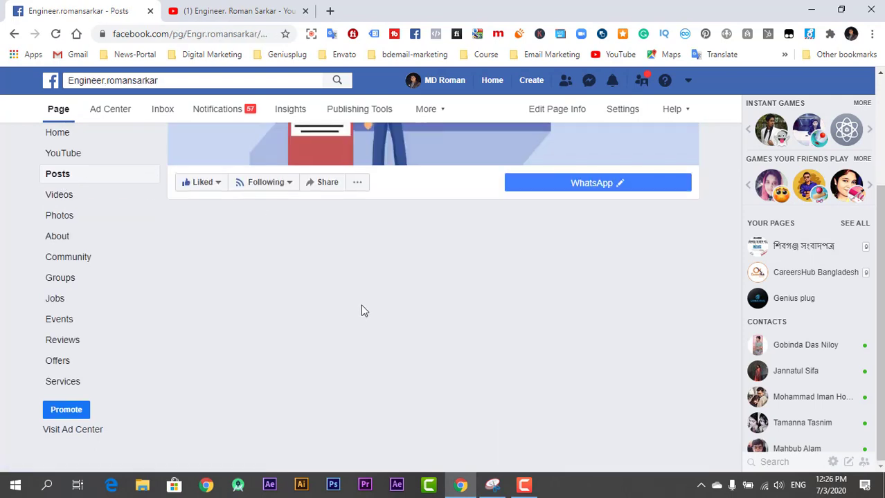
scroll(358, 305, down, 5)
scroll(275, 286, down, 6)
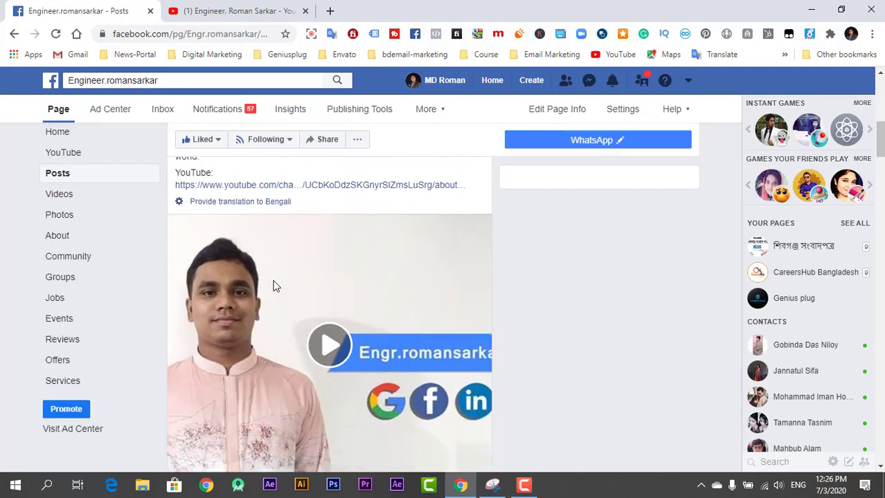
scroll(275, 286, down, 2)
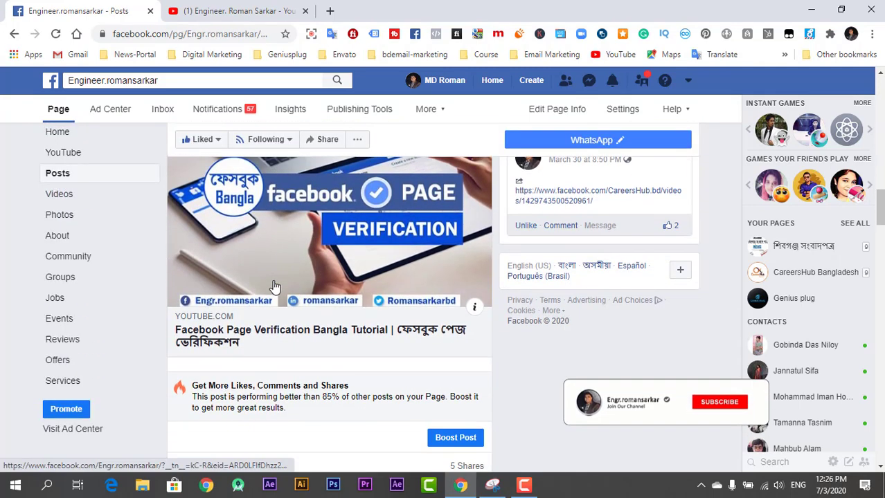
scroll(276, 287, up, 1)
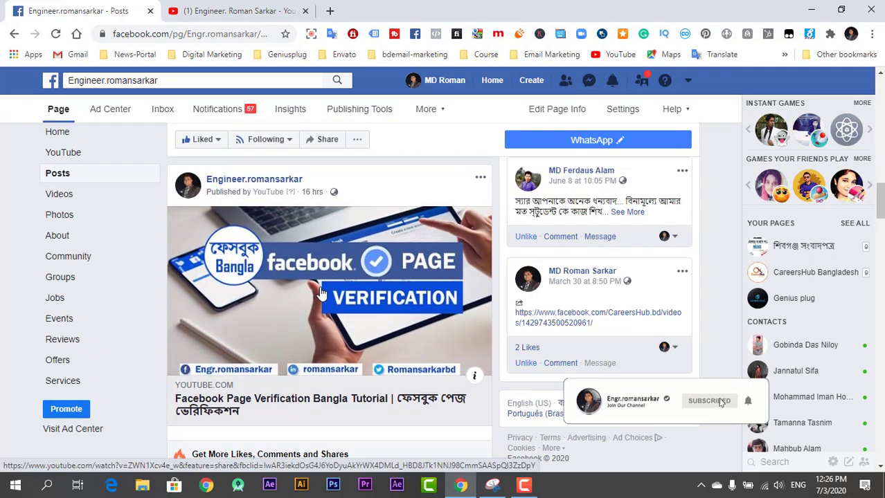
scroll(300, 305, down, 1)
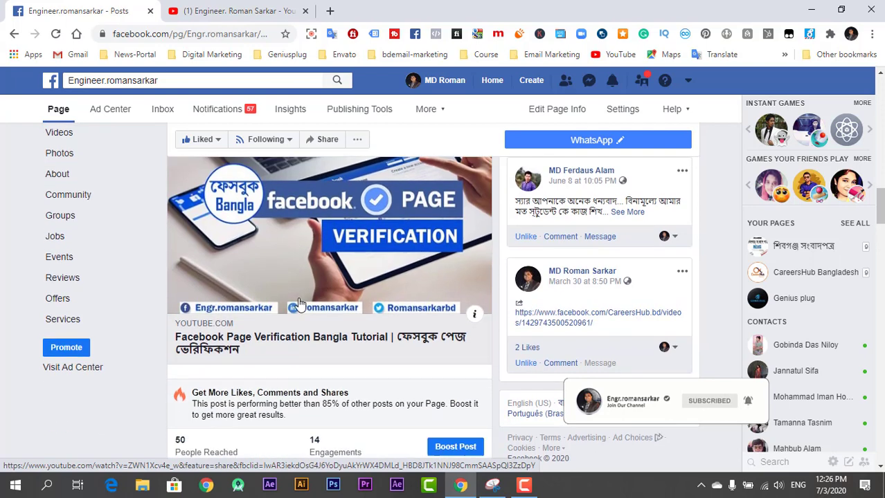
scroll(353, 339, down, 2)
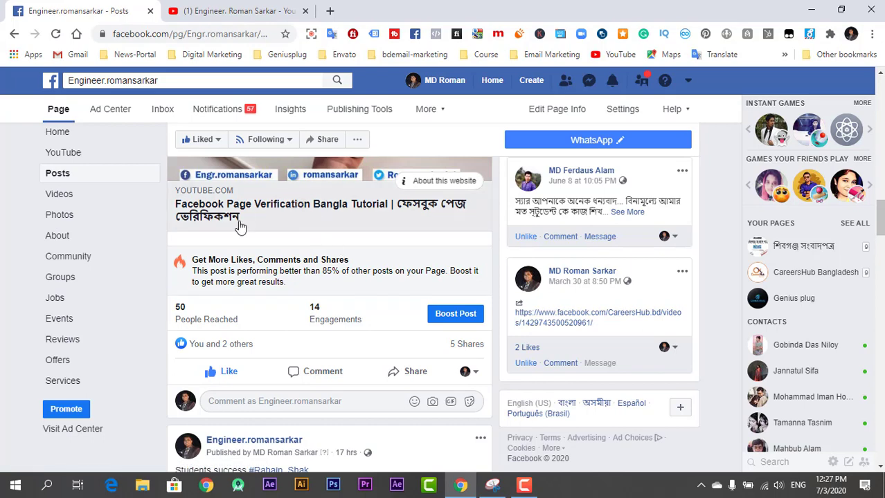
click(453, 321)
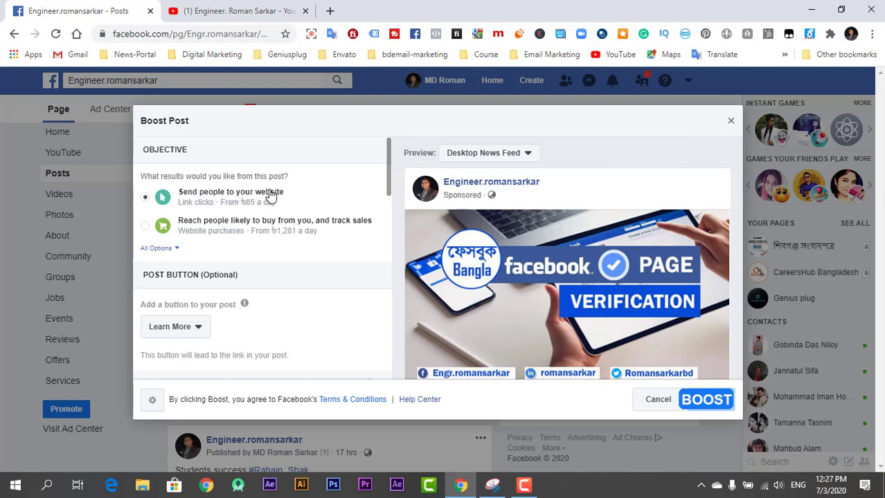
Examine the ad preview and the button choices available for the boosted post.
scroll(522, 272, down, 1)
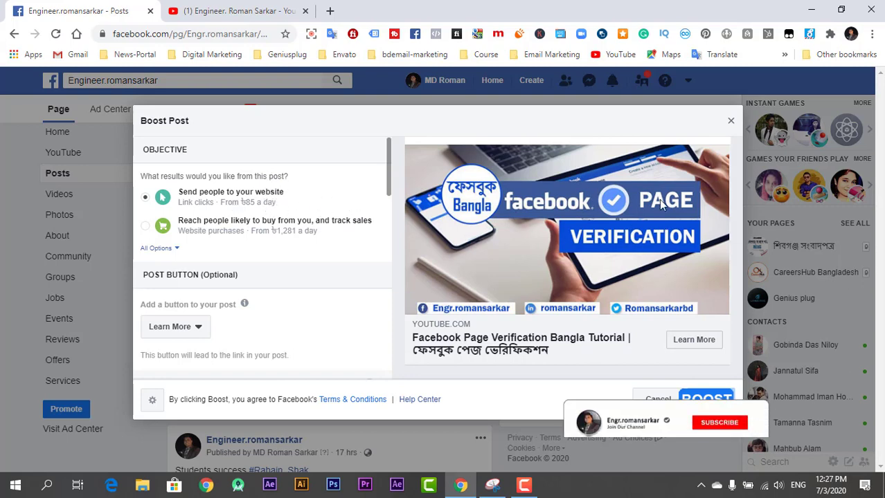
scroll(651, 267, down, 1)
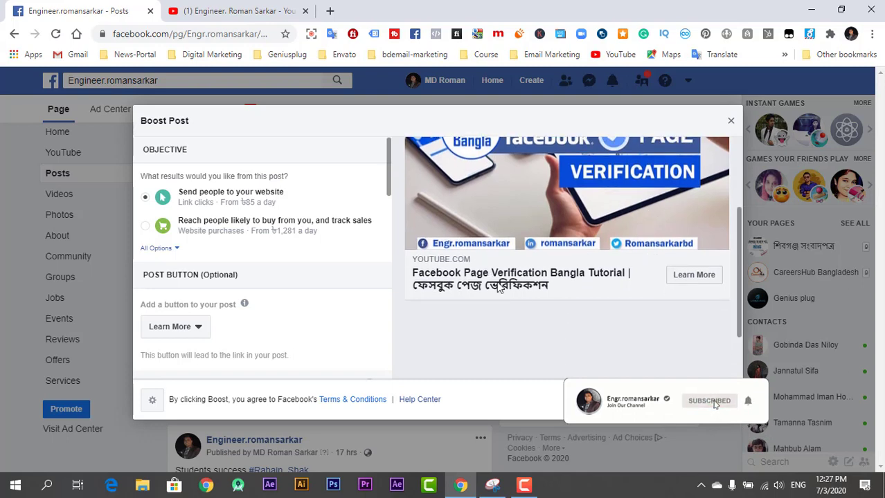
scroll(346, 300, down, 2)
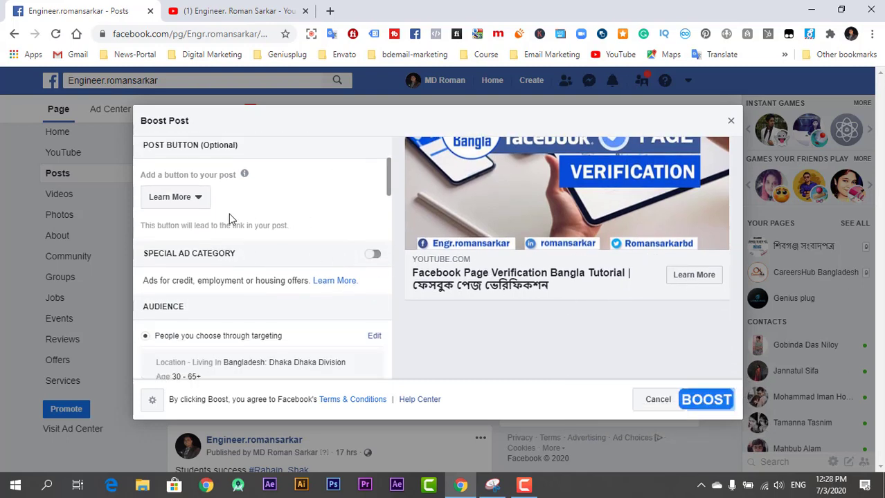
click(184, 203)
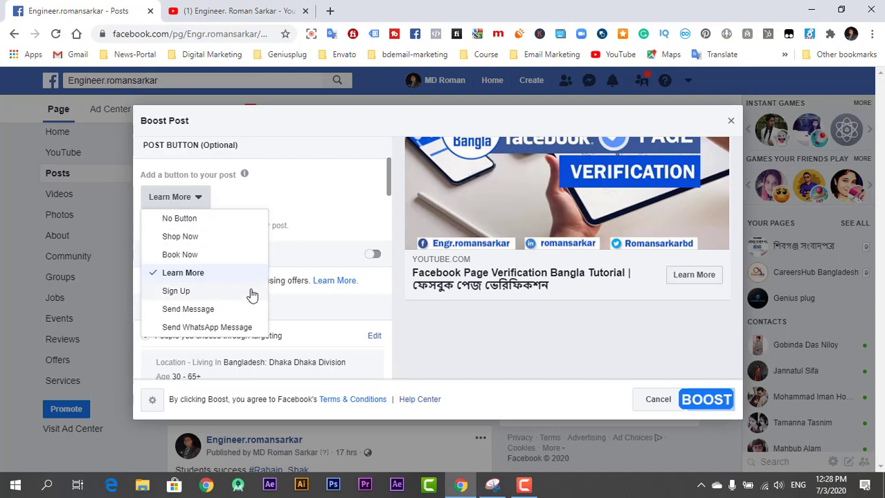
click(332, 201)
Turn on the special ad category, review its ad category choices and turn it off again.
scroll(328, 208, down, 2)
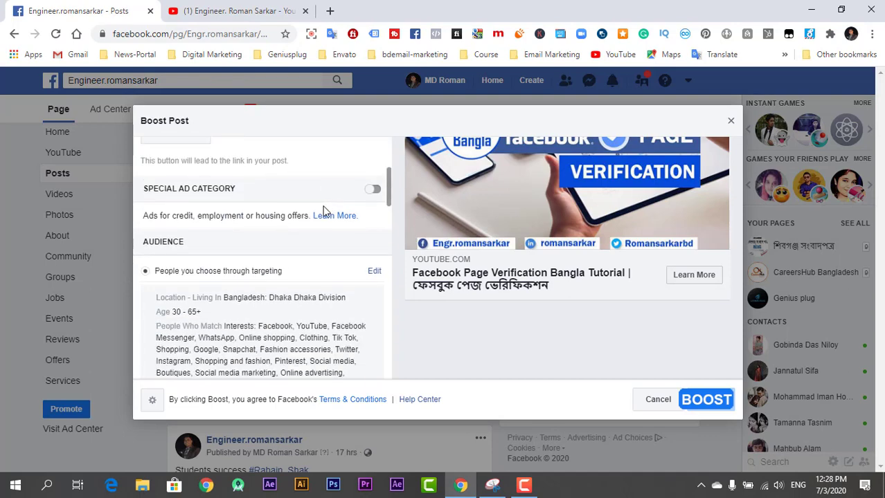
scroll(297, 211, down, 2)
scroll(333, 187, up, 2)
click(371, 197)
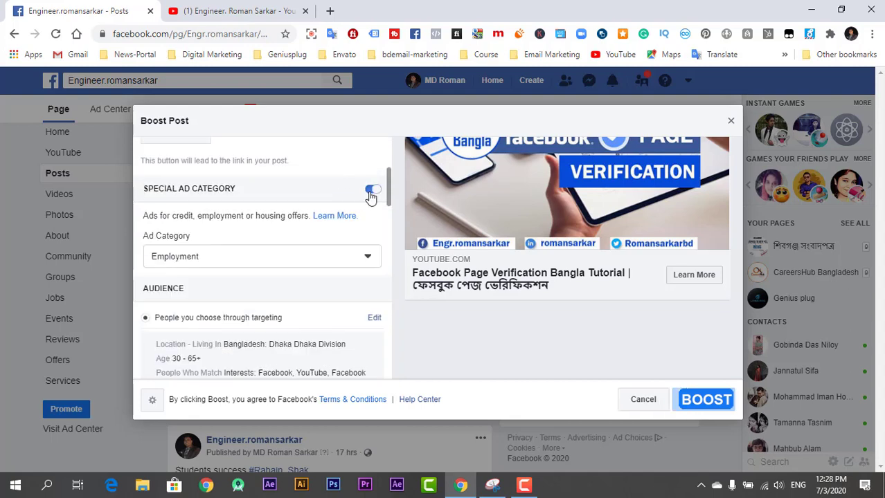
scroll(331, 217, down, 1)
click(320, 198)
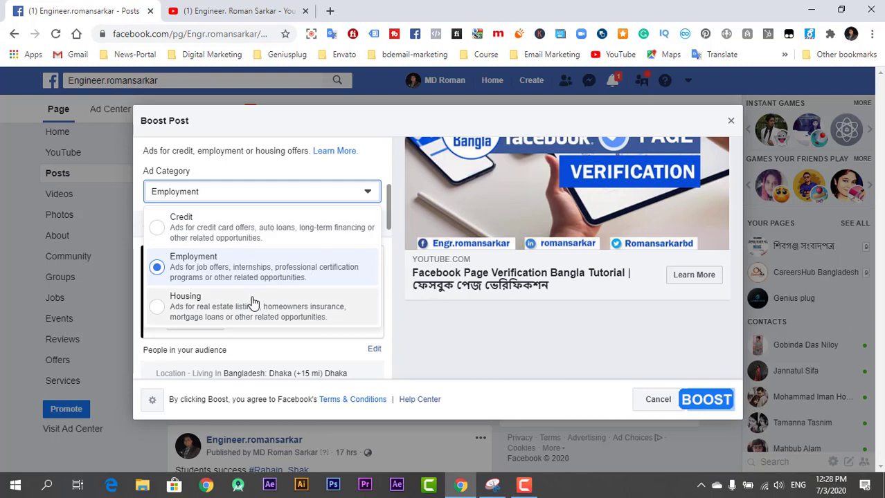
scroll(372, 201, up, 1)
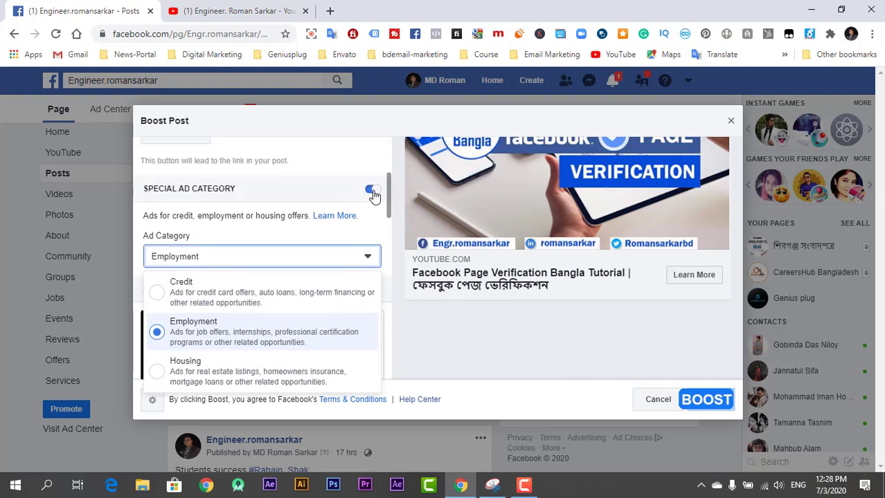
click(372, 191)
Open the targeted audience for editing and remove the Dhaka location.
scroll(266, 251, down, 1)
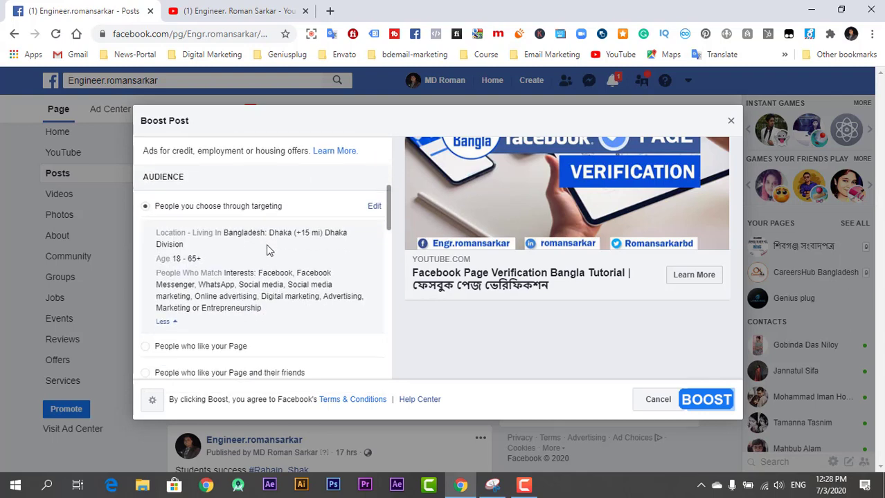
click(374, 206)
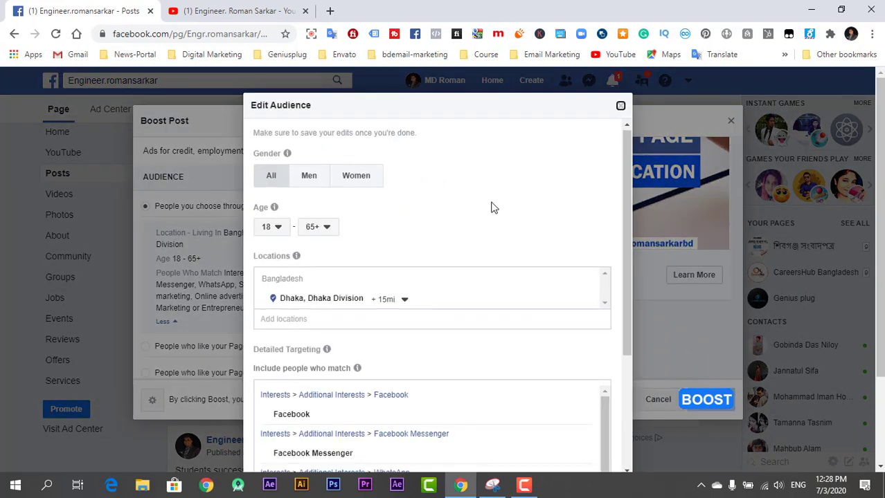
scroll(477, 215, down, 1)
click(404, 238)
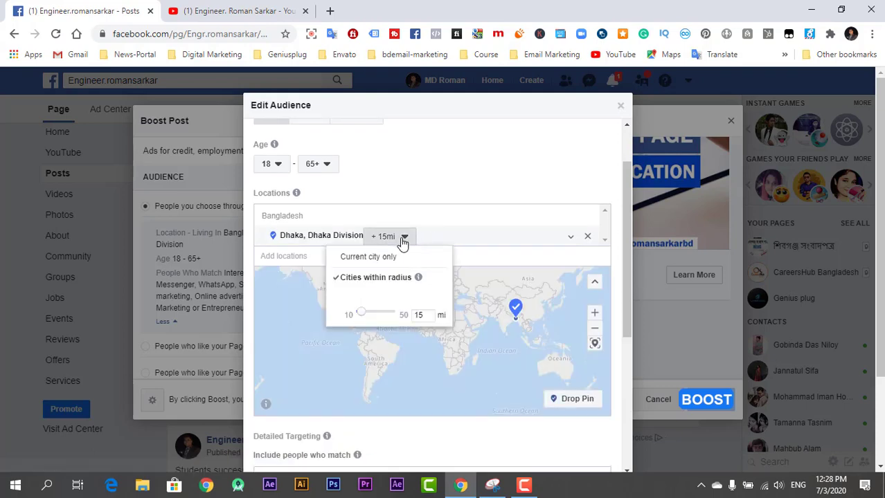
click(585, 239)
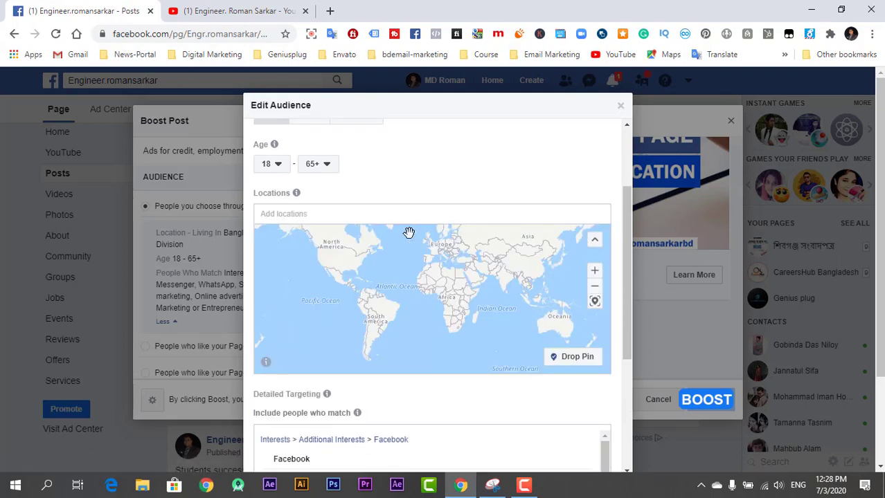
Add Dhaka, Dhaka Division, Bangladesh as an audience location and set its radius to 50 mi.
click(341, 218)
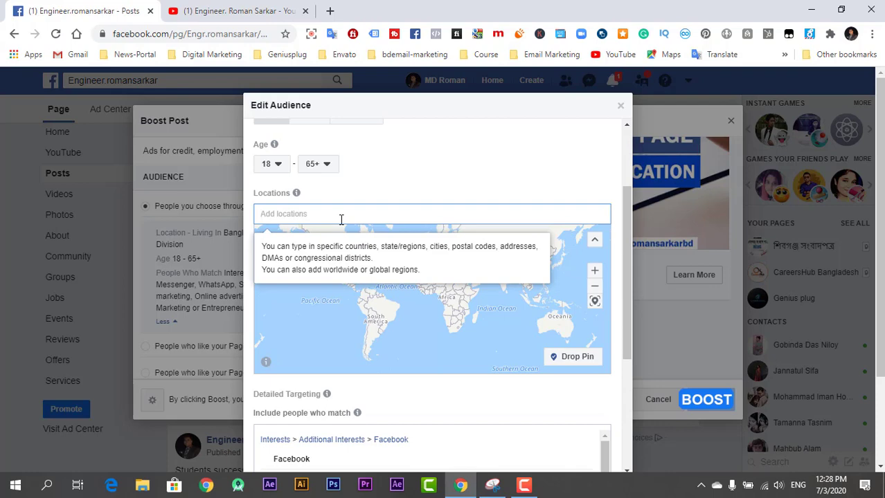
text(dhaka)
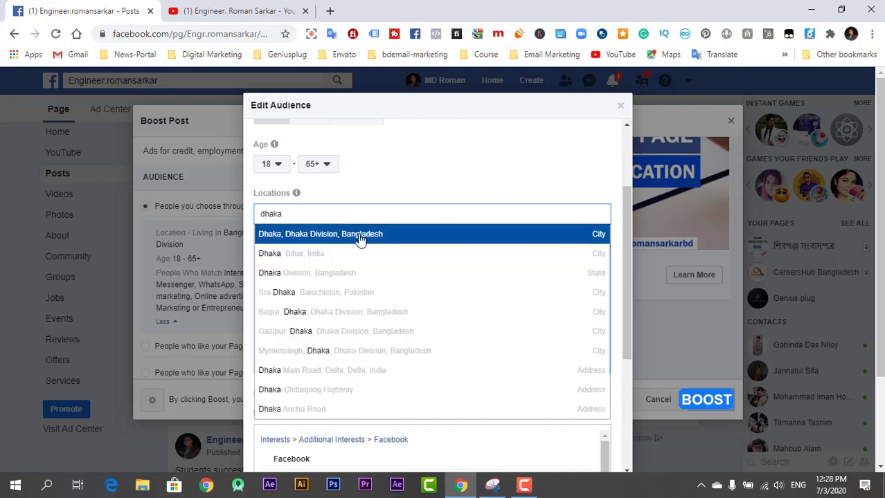
click(353, 236)
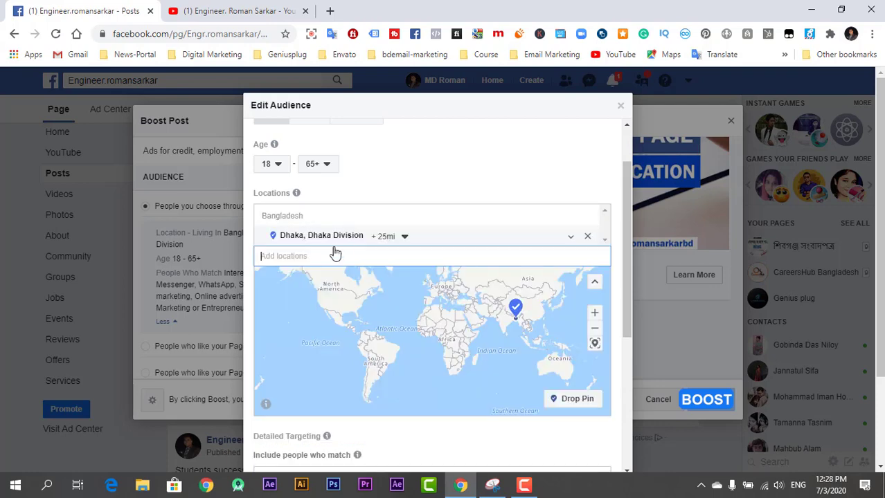
click(407, 237)
drag(368, 310, 410, 313)
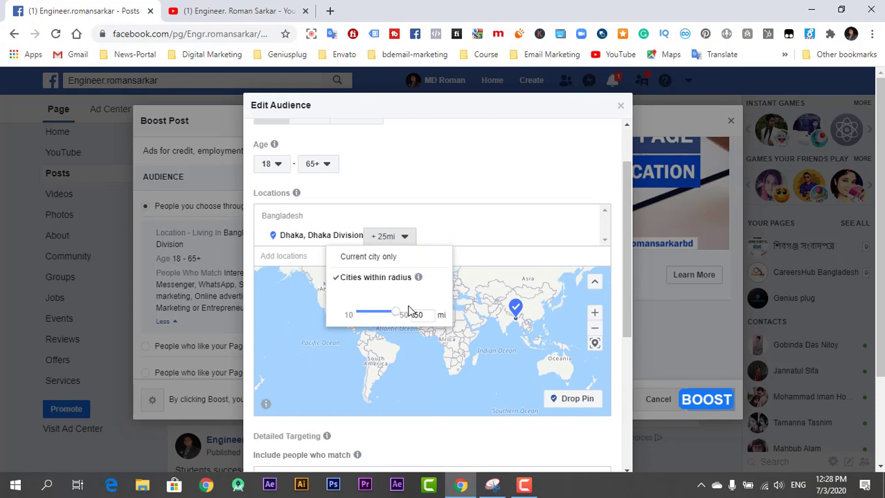
Add Bogra, Rajshahi Division as another audience location.
click(309, 255)
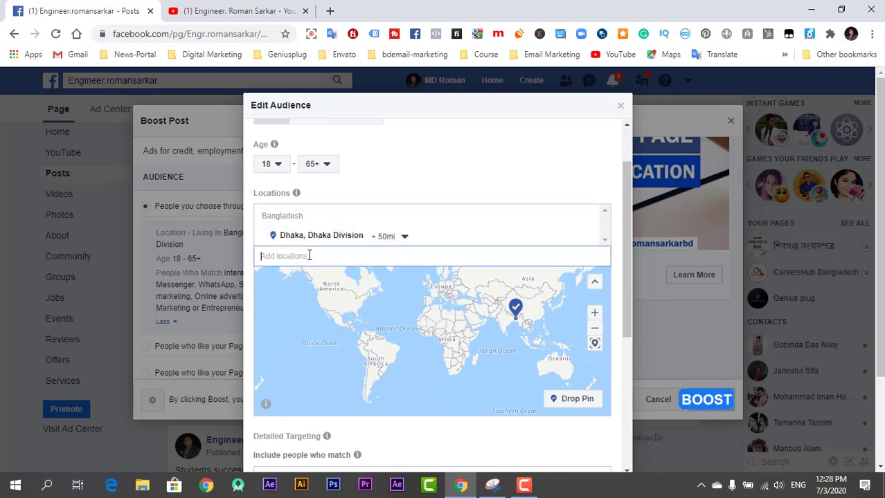
text(Bogra)
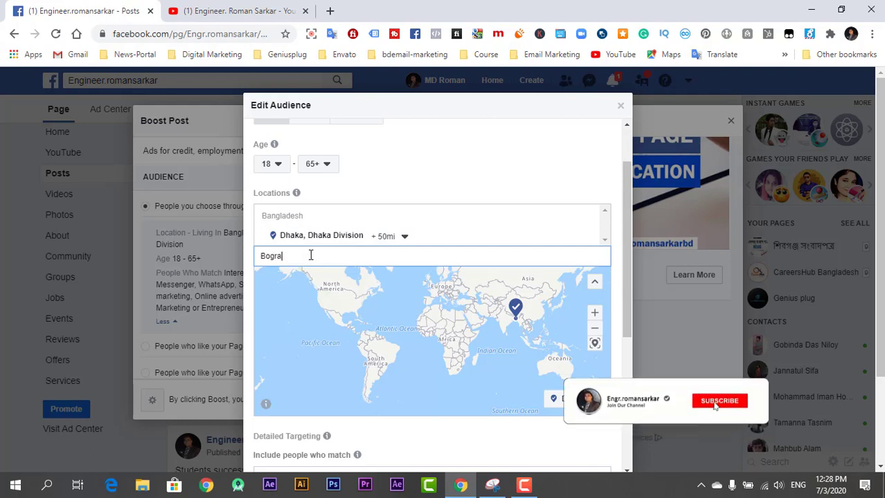
click(307, 281)
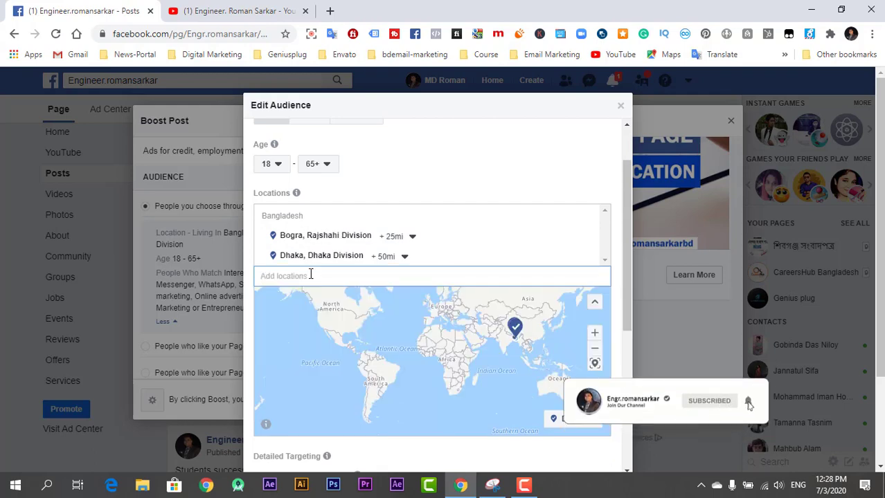
Add Shariatpur Polytechnic Institute-SPI as an audience location and set its radius to 42 mi.
text(Shariat)
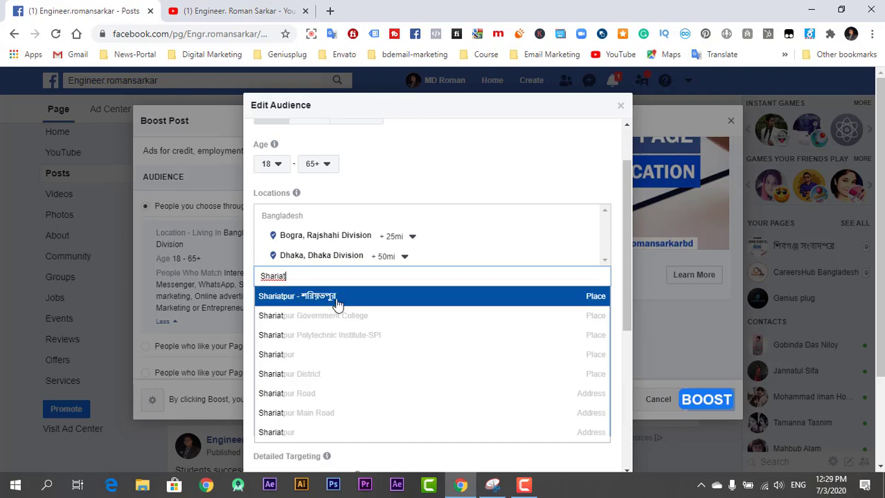
click(338, 335)
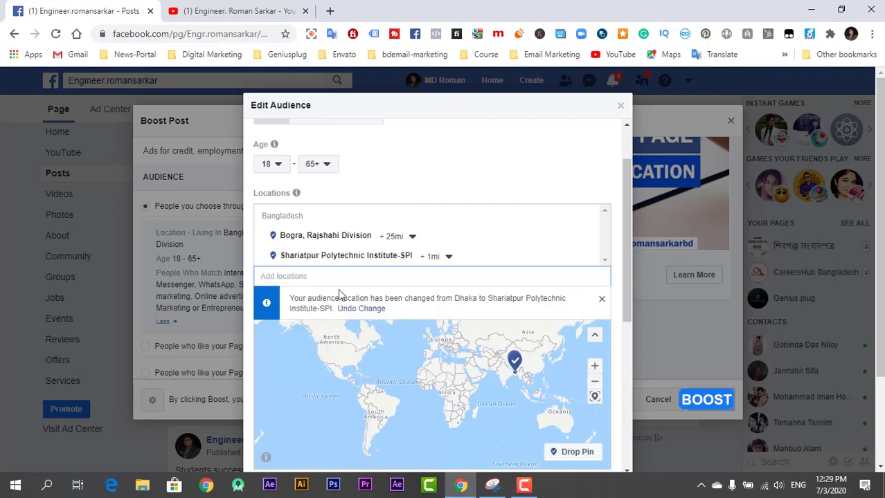
scroll(439, 285, up, 1)
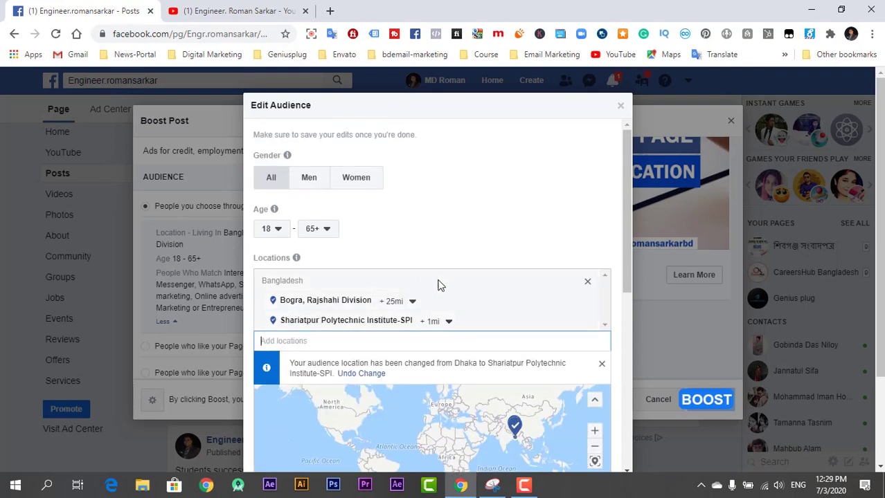
scroll(442, 296, down, 1)
click(447, 256)
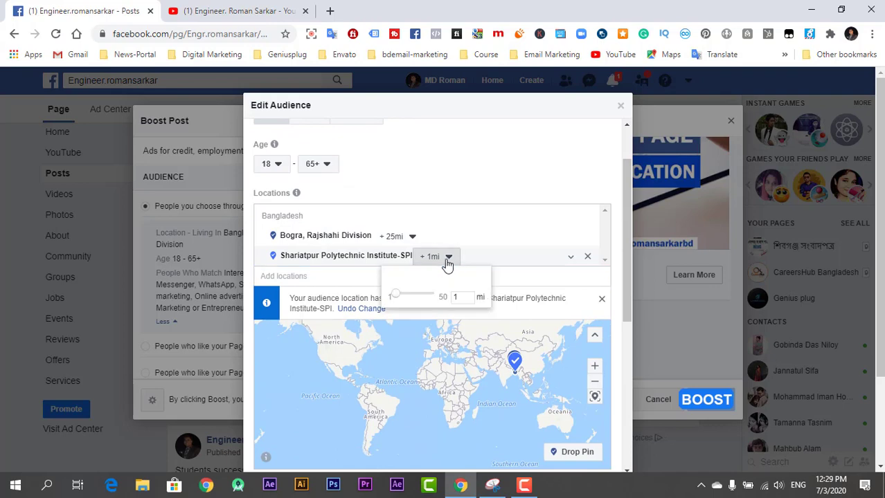
drag(407, 296, 443, 296)
Add Dhaka, Dhaka Division as an audience location again.
click(304, 277)
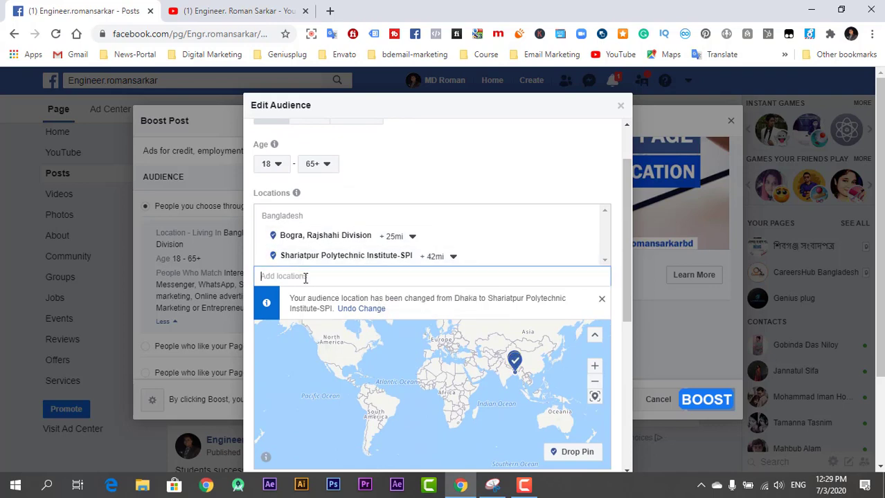
text(dhaka)
click(305, 297)
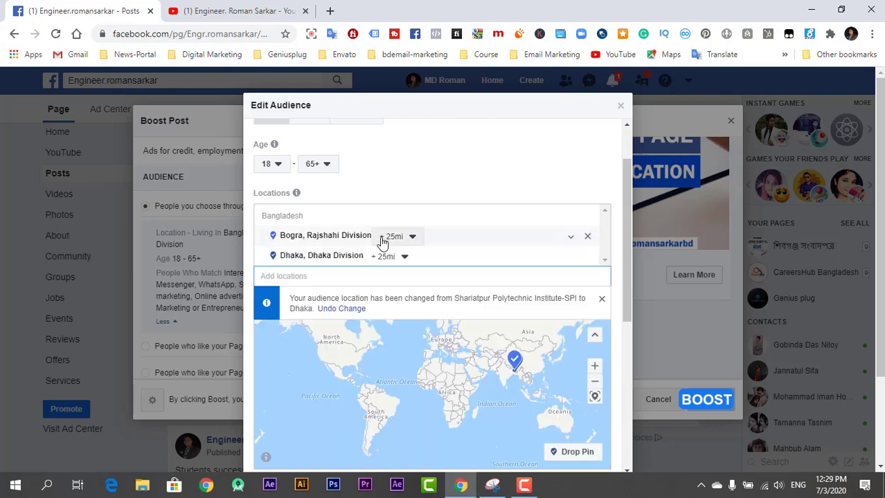
Add Shariatpur Polytechnic Institute-SPI to the audience locations with a radius of 50 mi.
scroll(463, 243, down, 1)
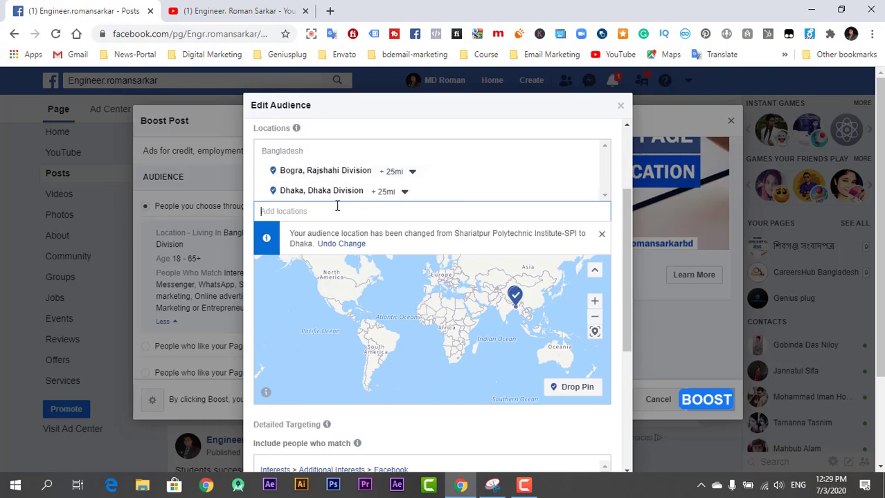
text(shariat)
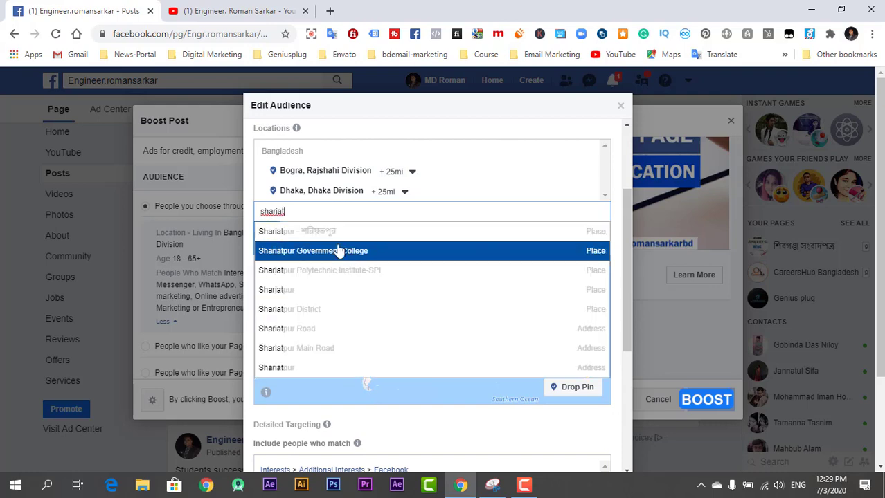
click(343, 270)
scroll(434, 280, down, 3)
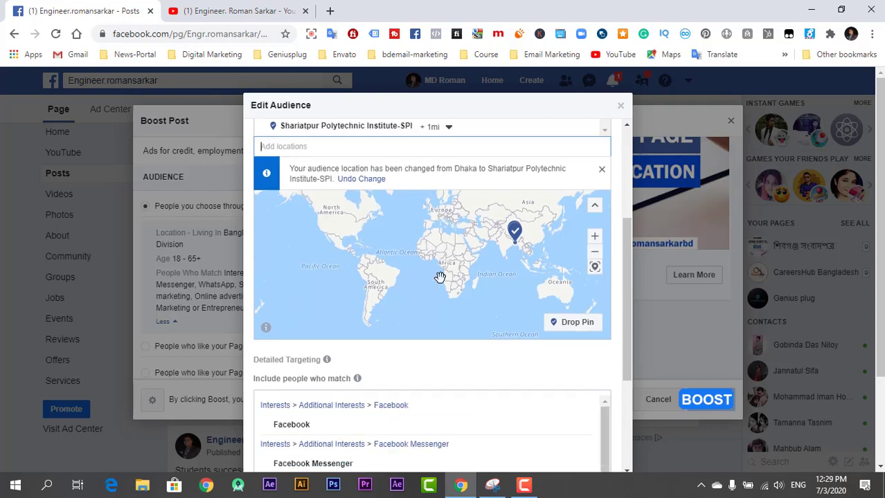
scroll(434, 278, up, 2)
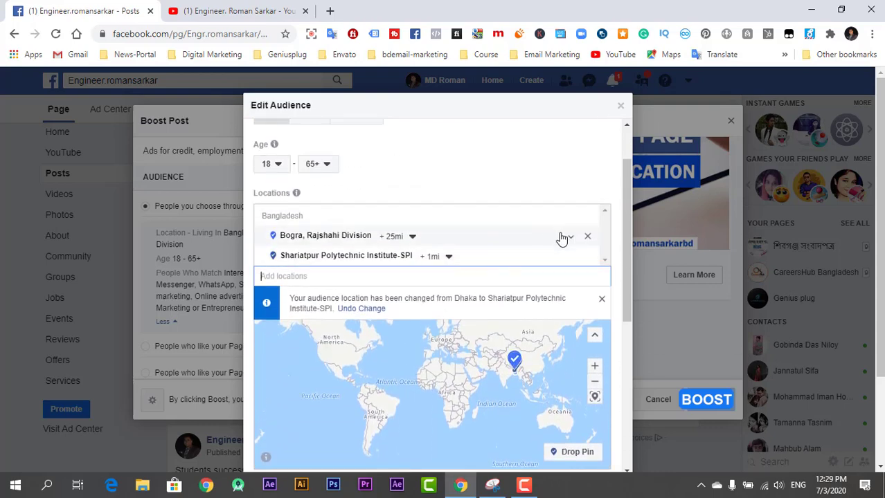
click(443, 257)
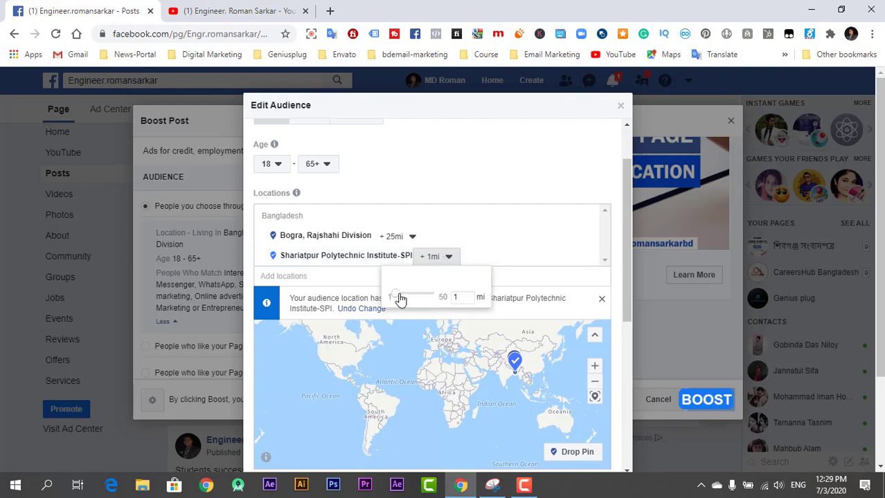
drag(393, 298, 435, 299)
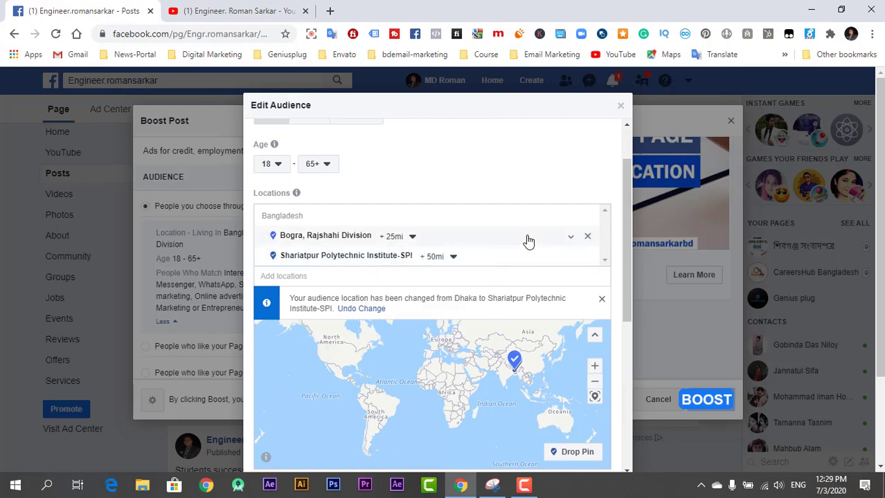
Set the audience age range to 17–55.
scroll(288, 179, up, 1)
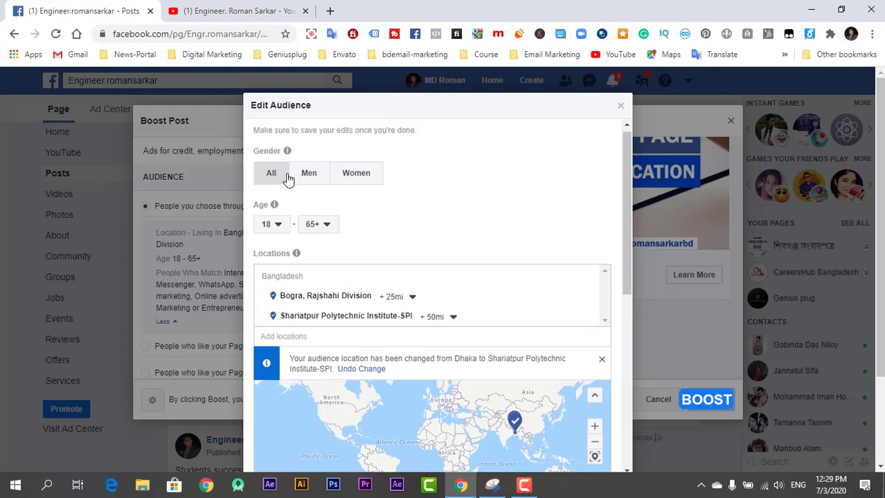
click(276, 235)
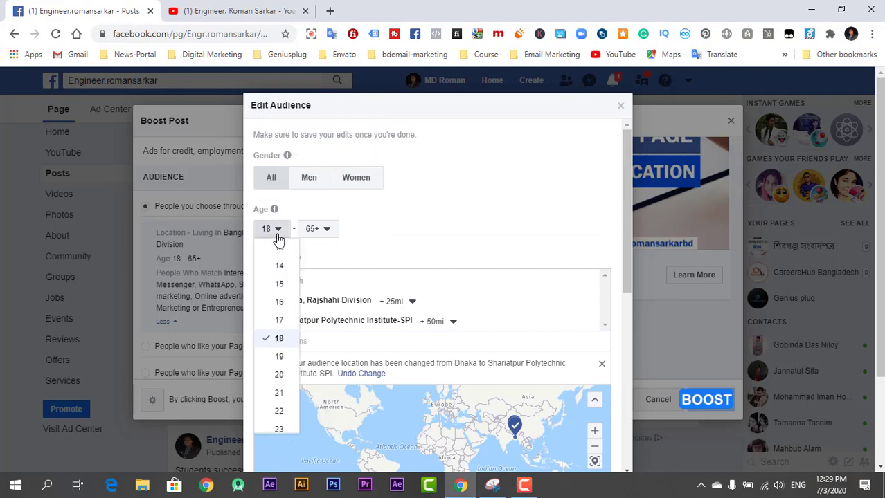
click(281, 321)
click(322, 232)
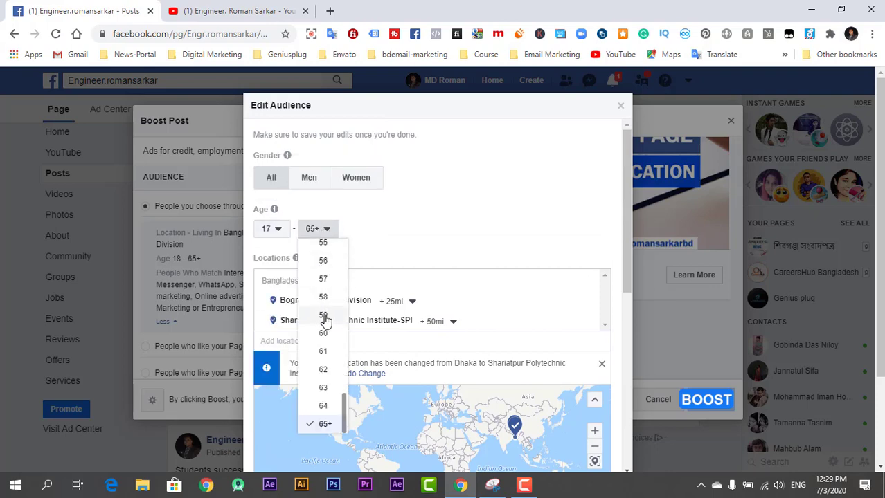
scroll(328, 346, up, 1)
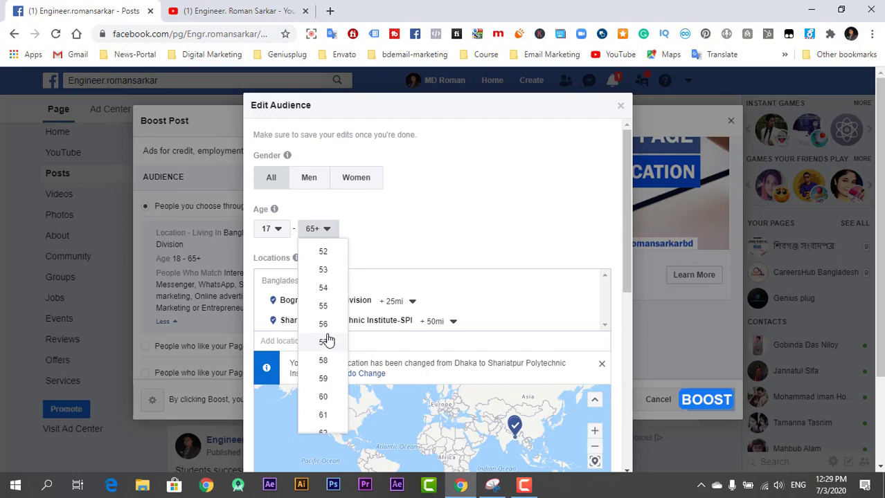
click(324, 307)
Review the interests already included in the audience's detailed targeting.
scroll(436, 230, down, 3)
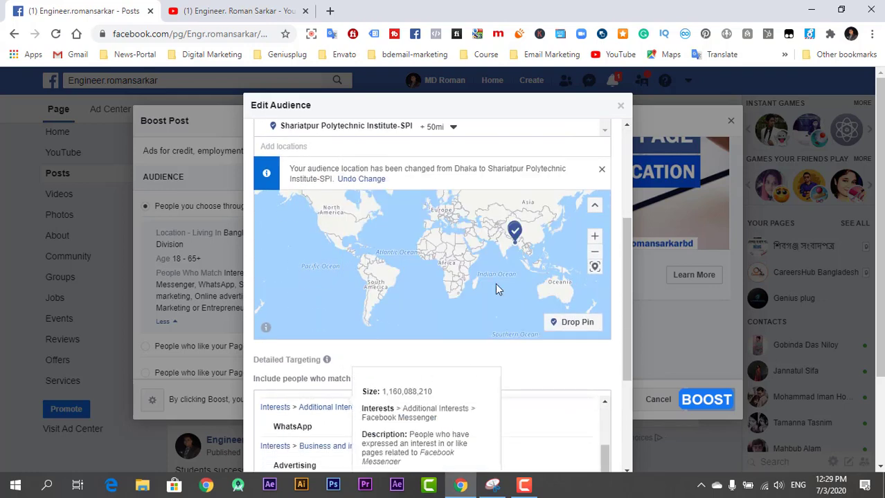
scroll(495, 415, down, 1)
click(447, 133)
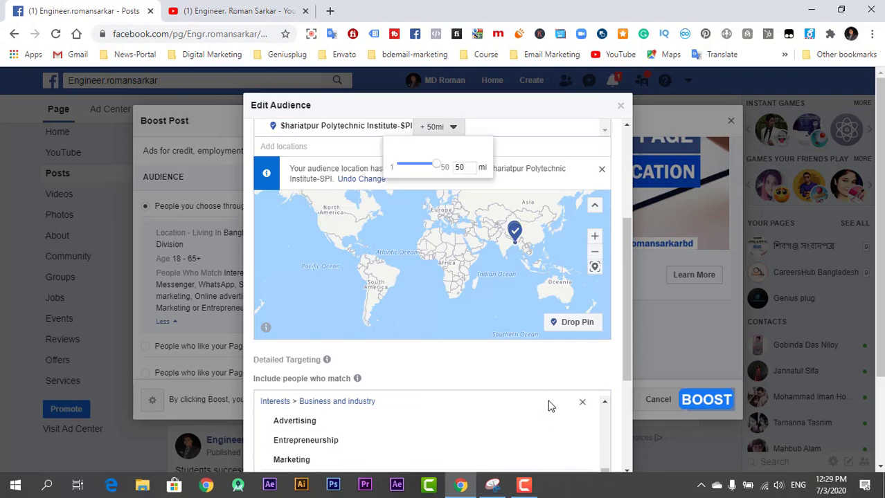
scroll(506, 374, down, 1)
scroll(504, 374, down, 3)
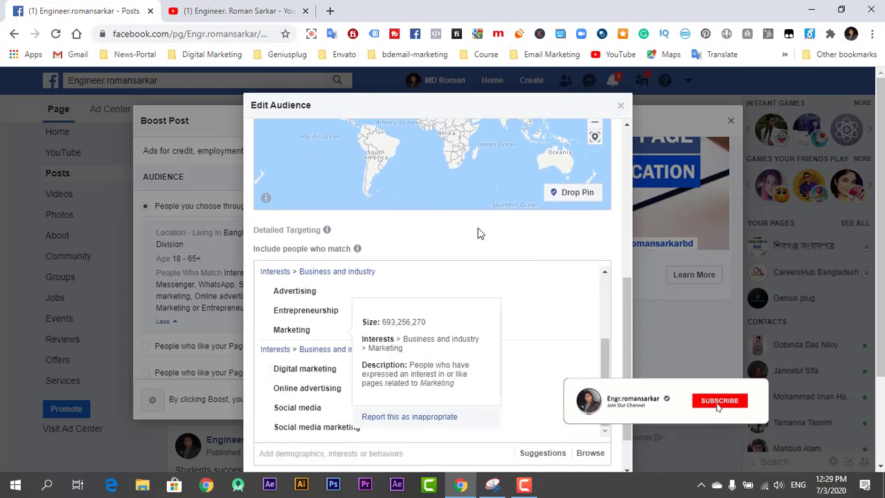
scroll(477, 228, down, 1)
scroll(419, 313, up, 1)
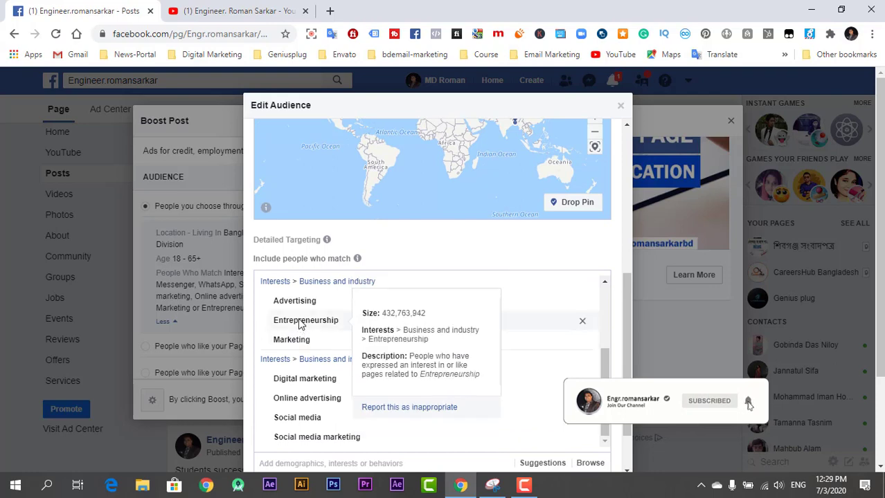
scroll(309, 325, up, 1)
scroll(309, 344, up, 1)
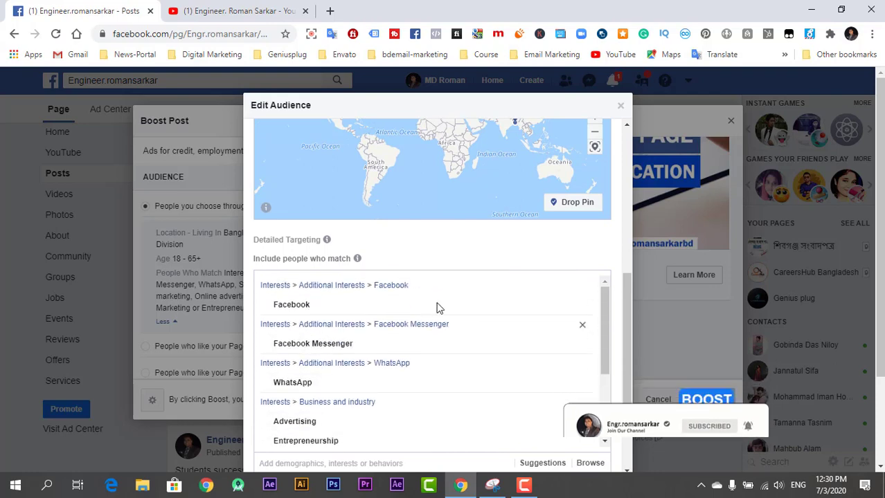
scroll(405, 405, down, 1)
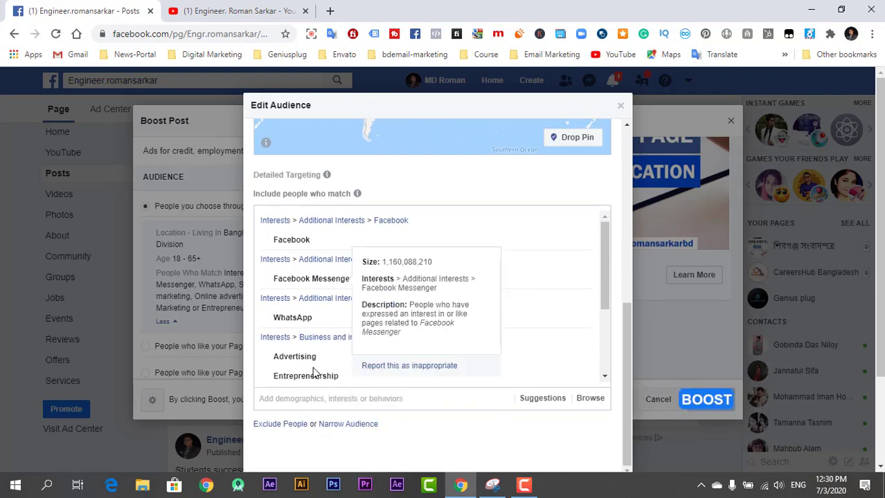
scroll(312, 372, down, 2)
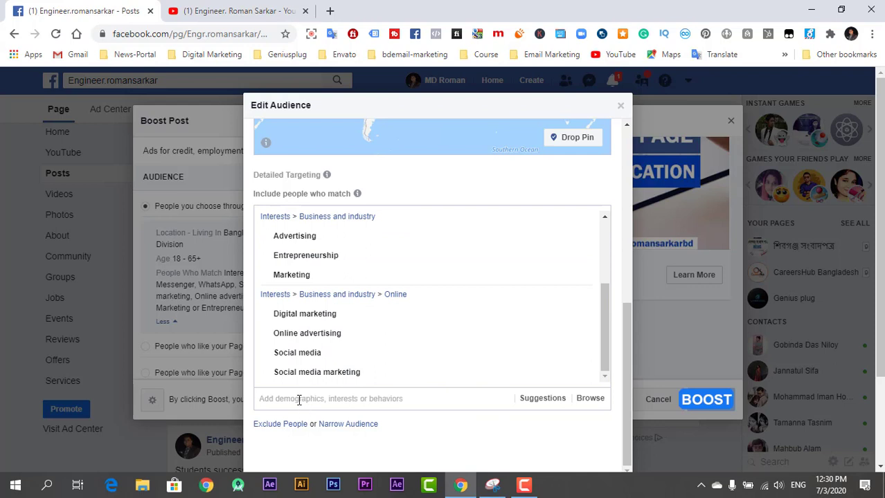
Search detailed targeting for "Facebook boosting", add Facebook Page admins, and add the suggested Business page admins behavior.
click(299, 399)
text(Facebook boosting)
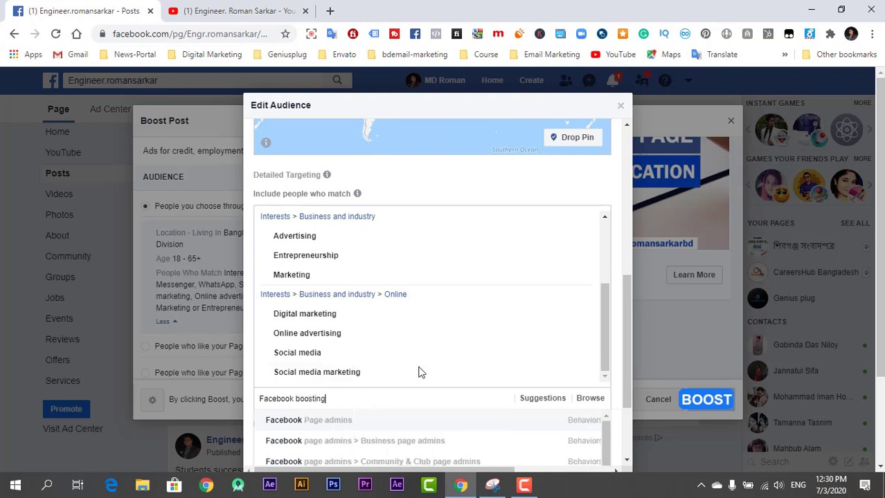
click(326, 424)
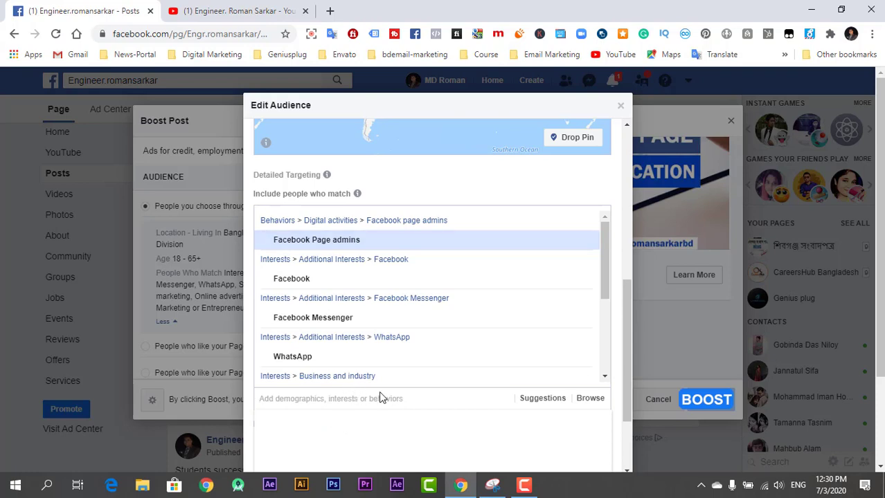
click(530, 400)
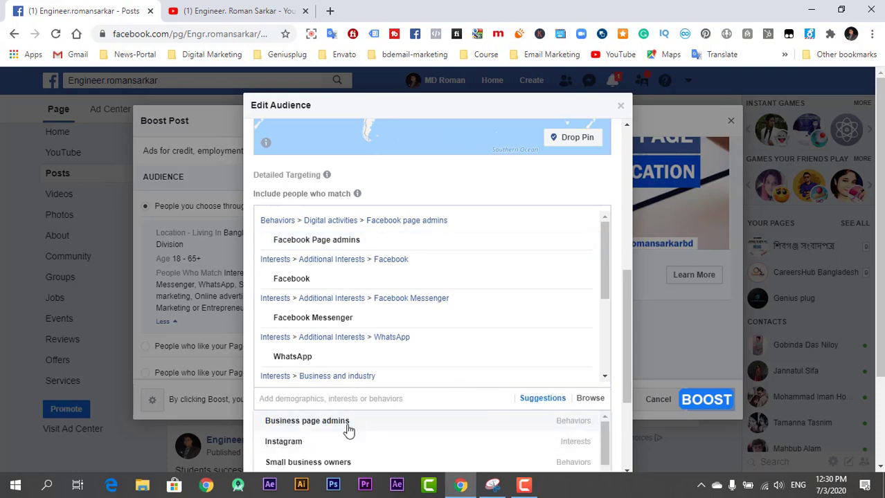
click(348, 430)
Look through the remaining targeting suggestions and save the edited audience.
scroll(516, 329, down, 10)
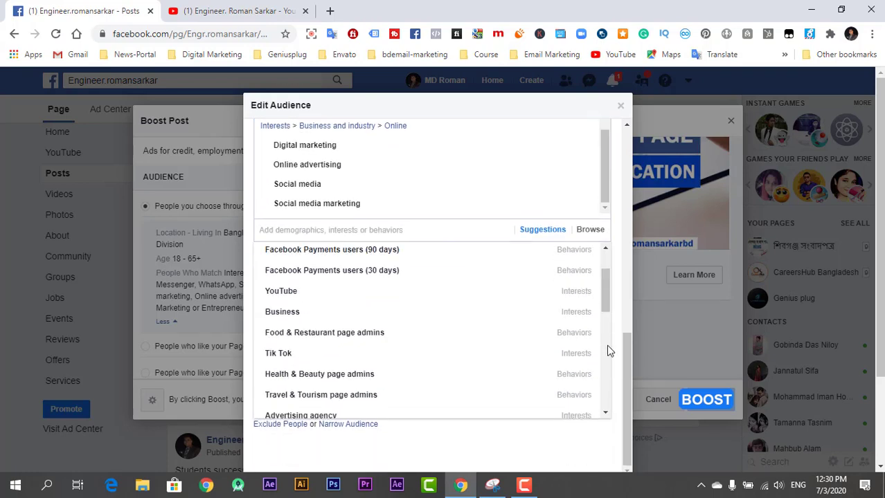
scroll(608, 351, down, 8)
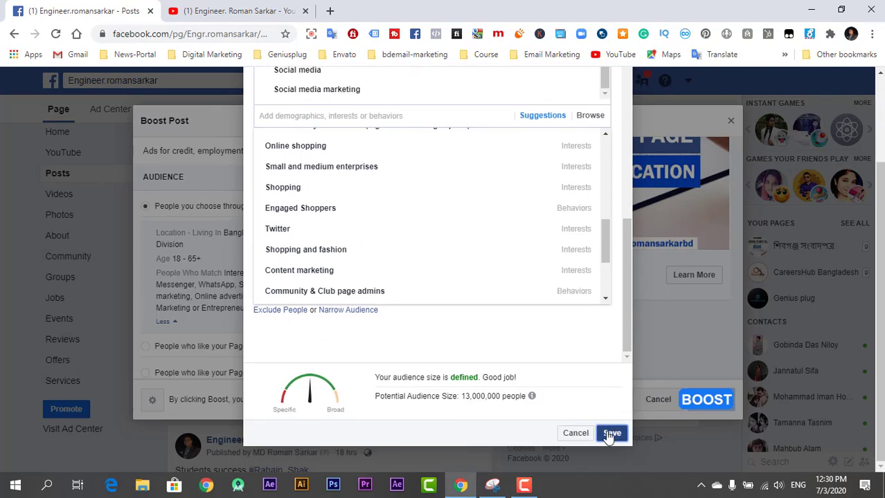
click(610, 434)
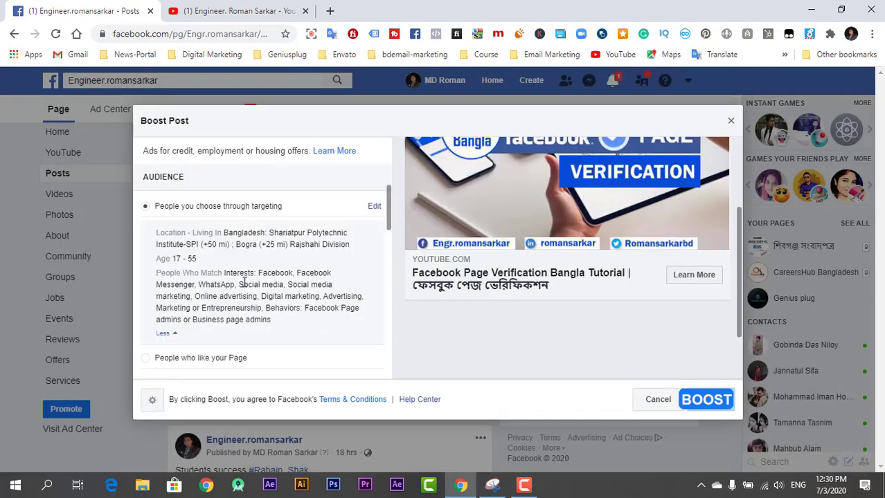
Review the boost's automatic placements, duration, total budget, estimated reach, Facebook Pixel and payment settings.
scroll(244, 279, down, 4)
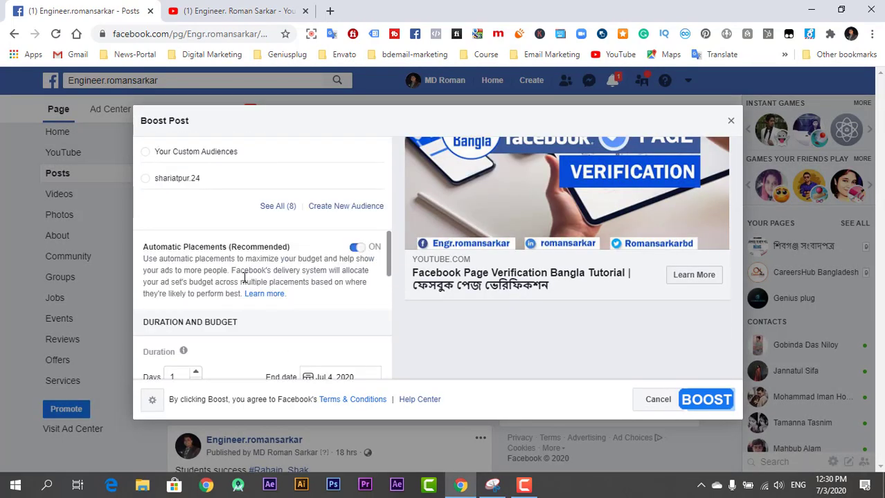
scroll(244, 279, down, 1)
scroll(243, 282, down, 1)
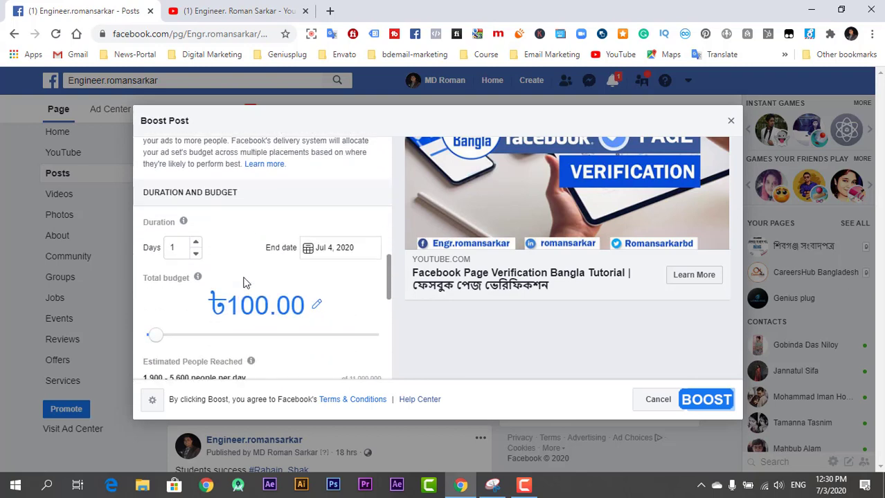
drag(157, 339, 158, 337)
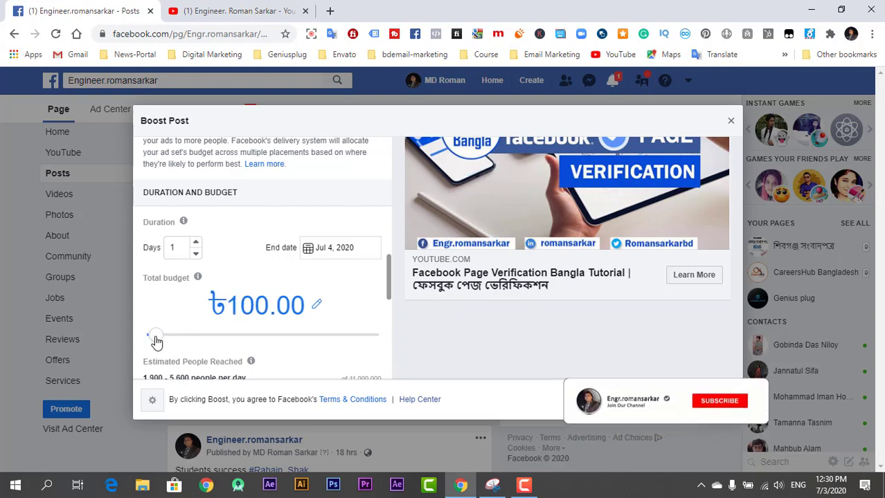
scroll(192, 294, down, 2)
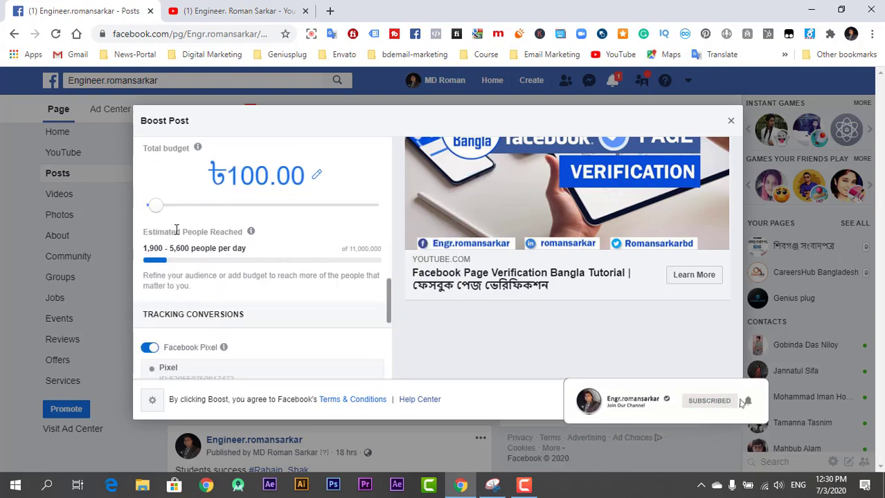
scroll(243, 267, down, 3)
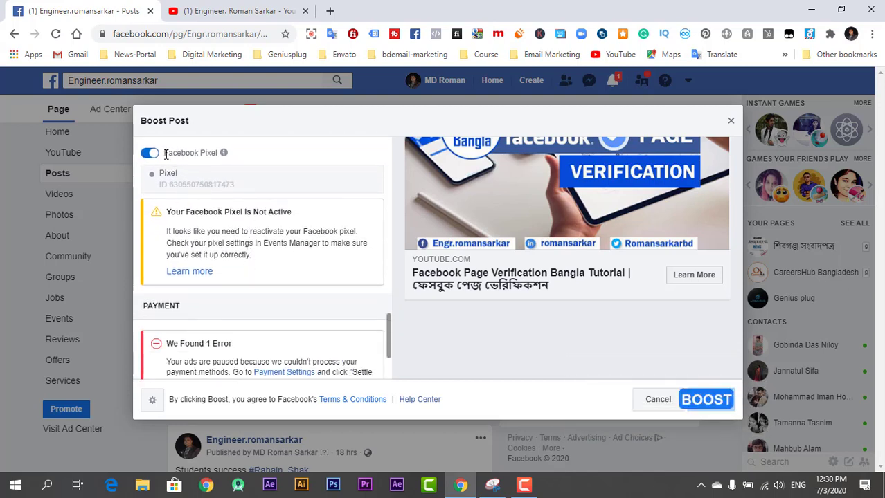
scroll(208, 190, down, 2)
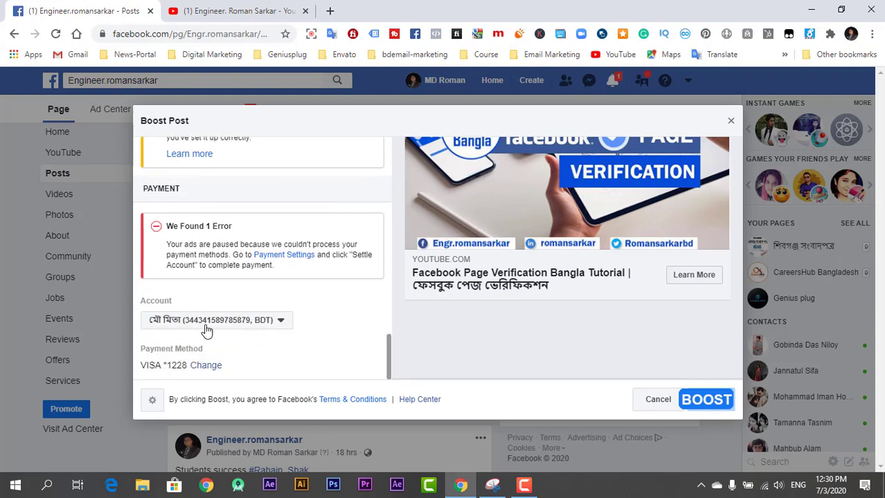
Switch the boost's payment account to the personal ARS ad account, and switch back to the original BDT account.
click(206, 325)
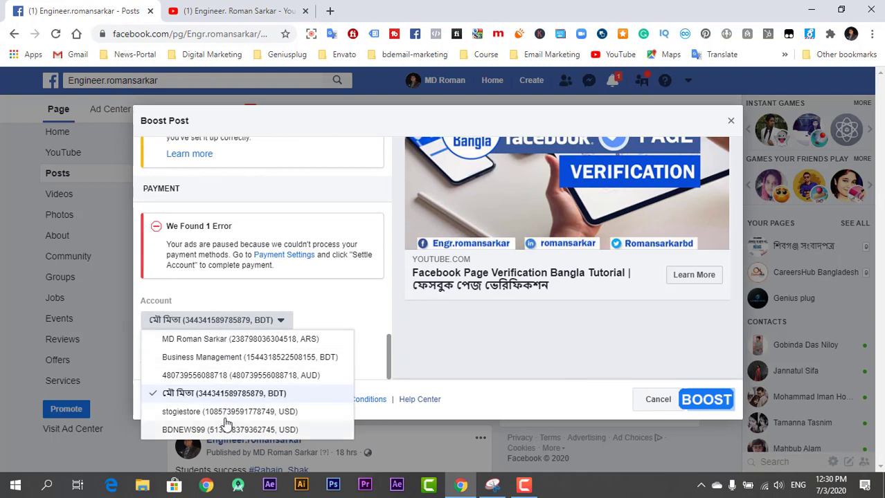
click(219, 340)
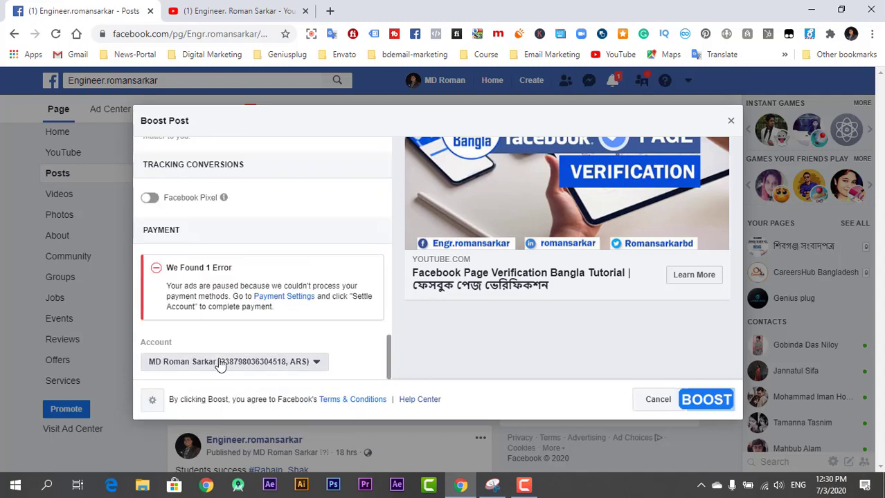
click(219, 363)
click(229, 316)
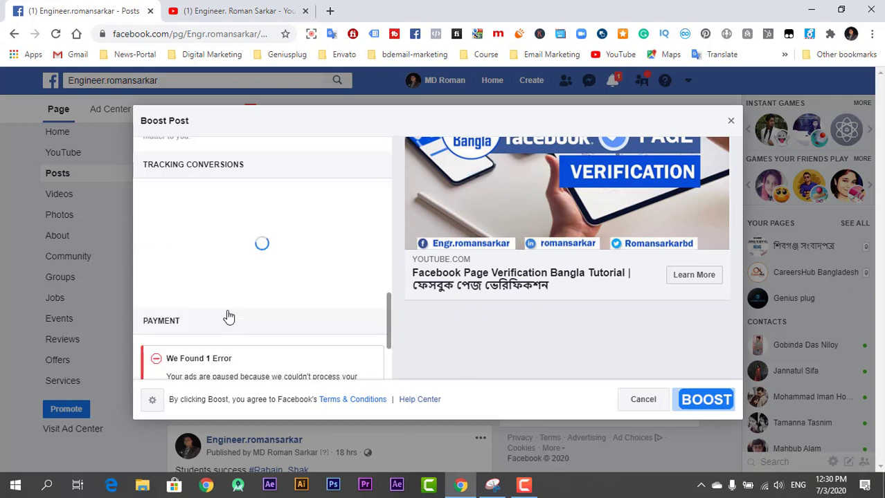
Examine the boost's payment account and method, its total budget, and the Desktop News Feed preview of the ad.
scroll(298, 333, down, 3)
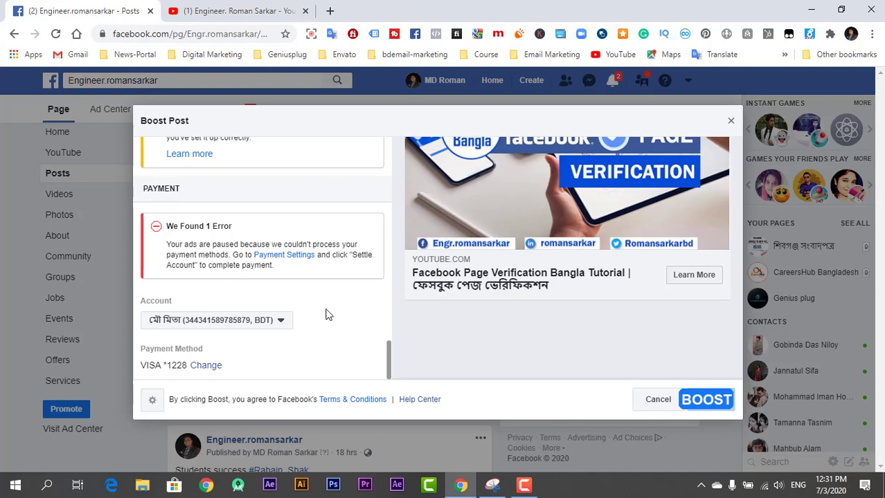
scroll(328, 315, up, 2)
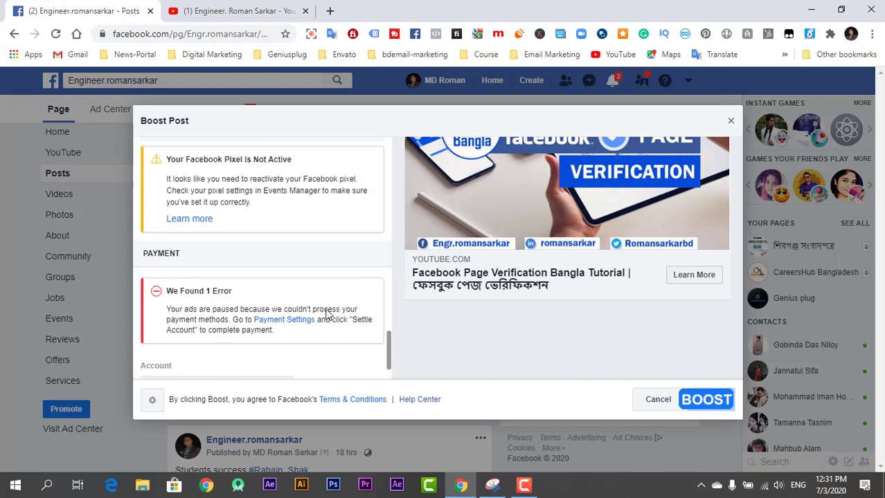
scroll(327, 313, down, 2)
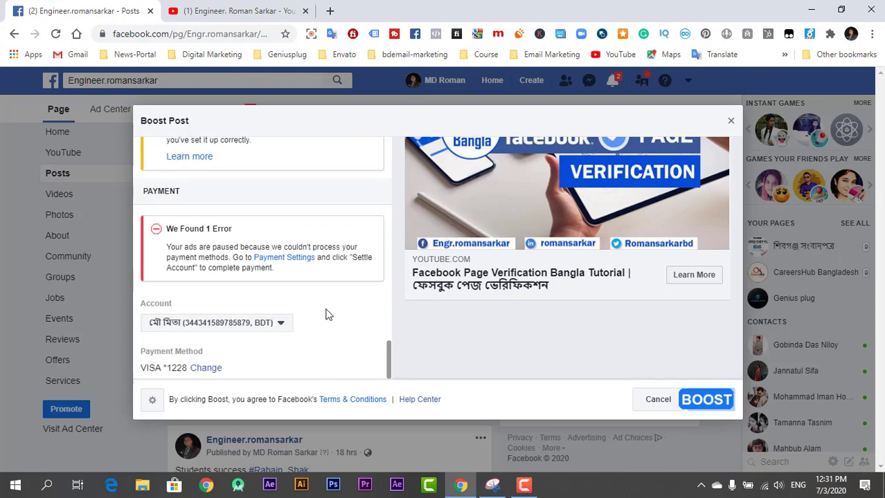
scroll(329, 315, up, 9)
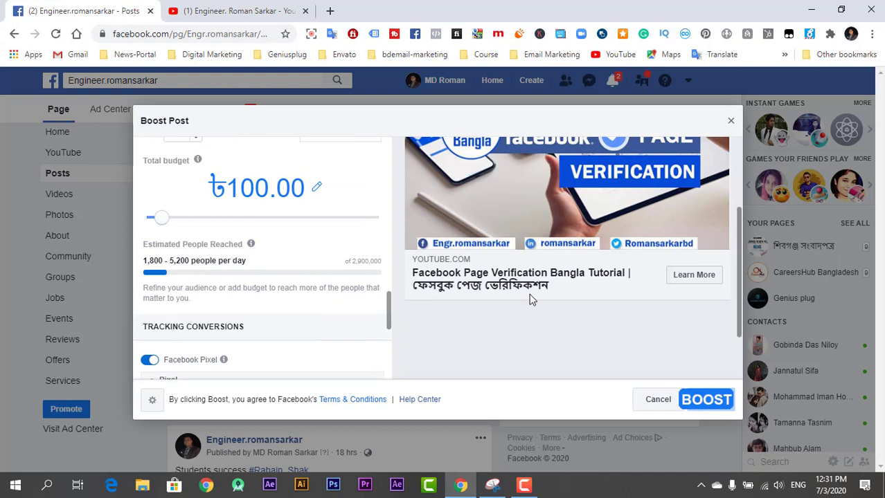
scroll(531, 298, up, 3)
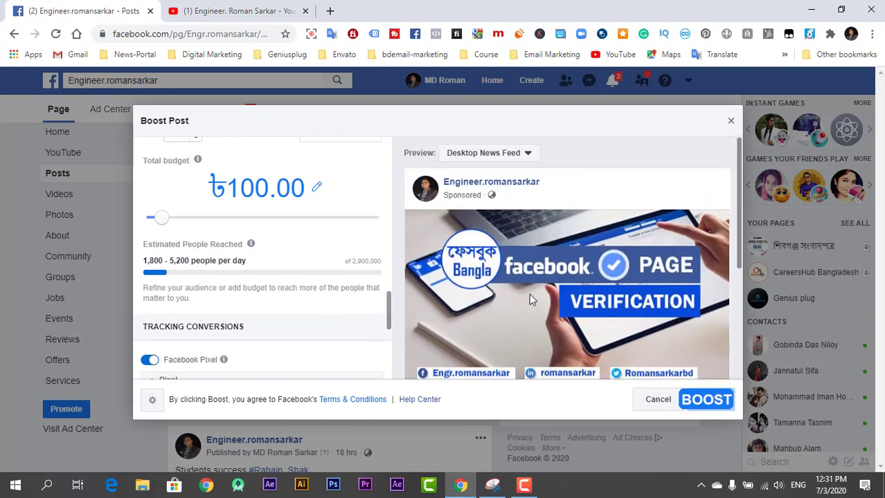